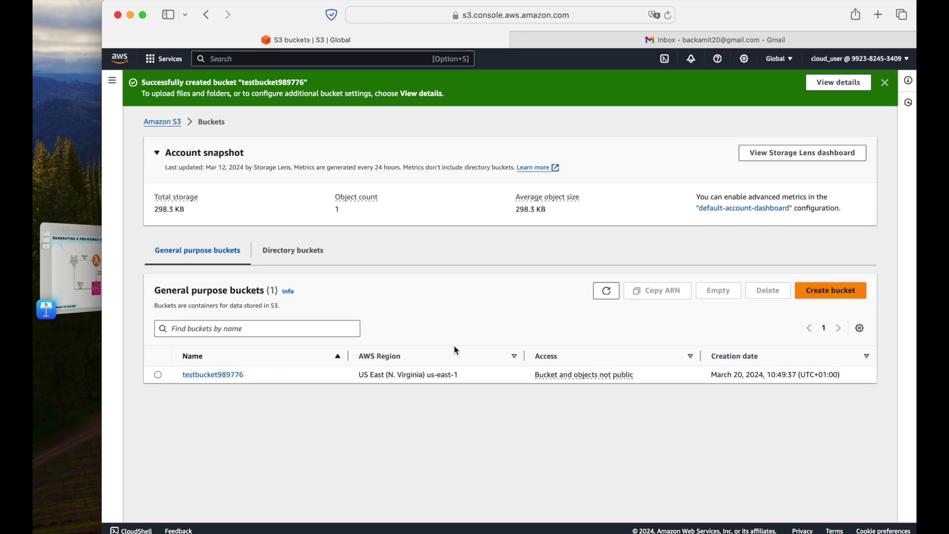
Upload happy_birthday.png (518.1 KB, Standard storage) into the testbucket989776 bucket.
{"action": "left_click", "coordinate": [885, 82]}
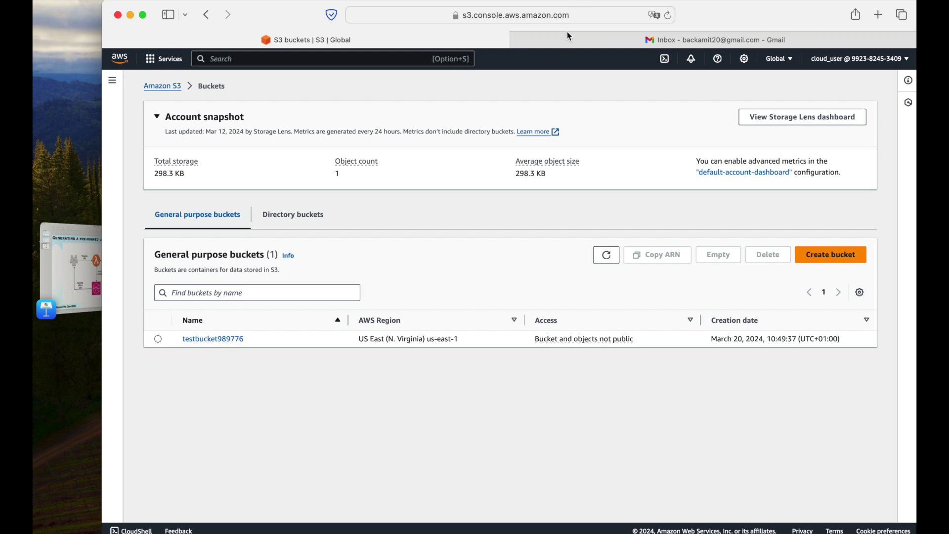
{"action": "left_click", "coordinate": [196, 340]}
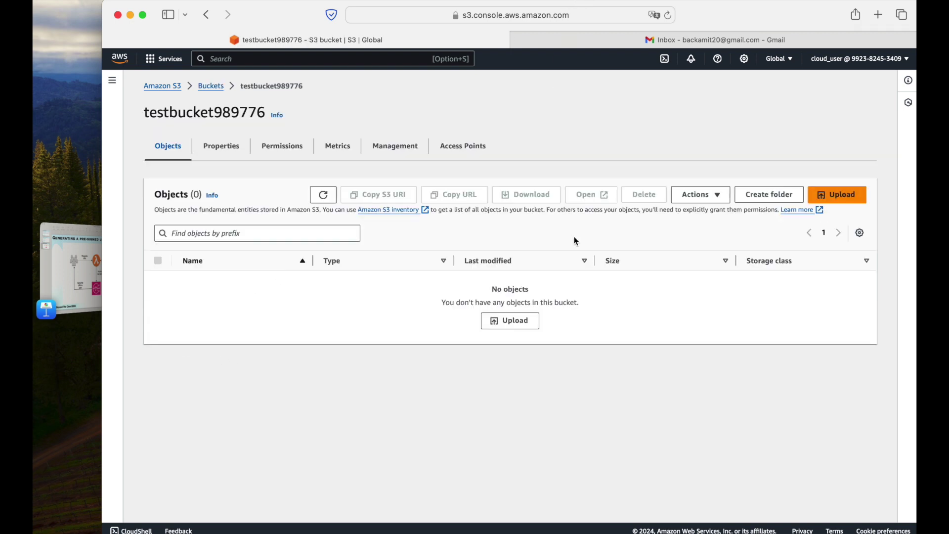
{"action": "left_click", "coordinate": [842, 203]}
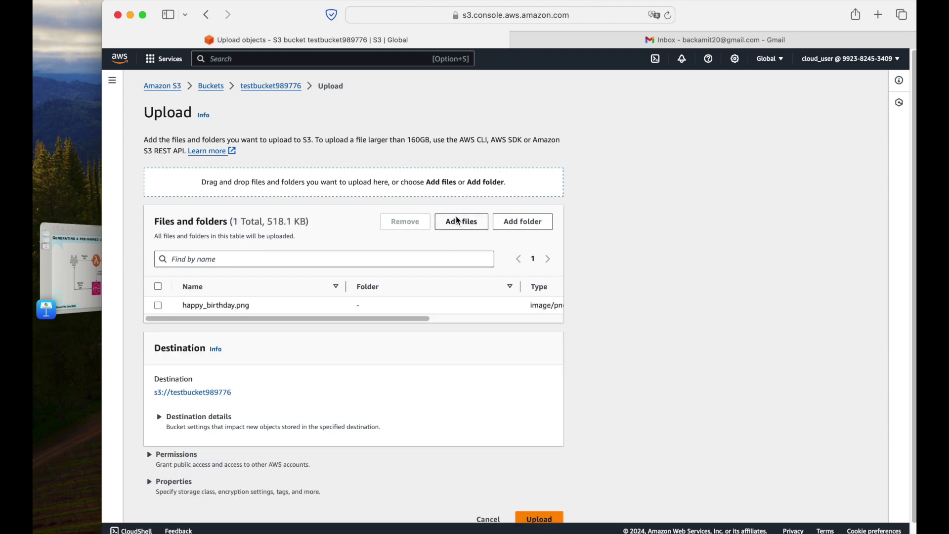
{"action": "left_click_drag", "start_coordinate": [263, 321], "coordinate": [254, 321]}
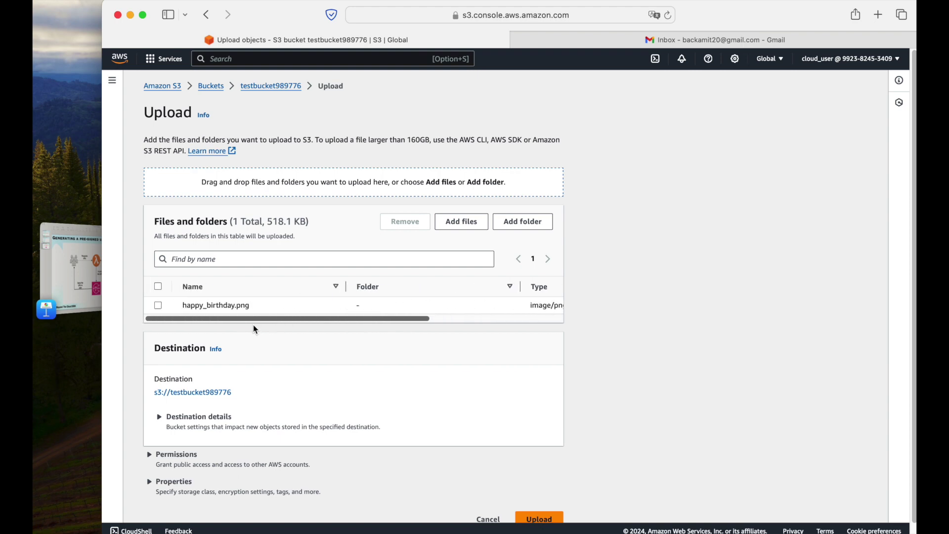
{"action": "scroll", "coordinate": [543, 369], "scroll_direction": "down", "scroll_amount": 1}
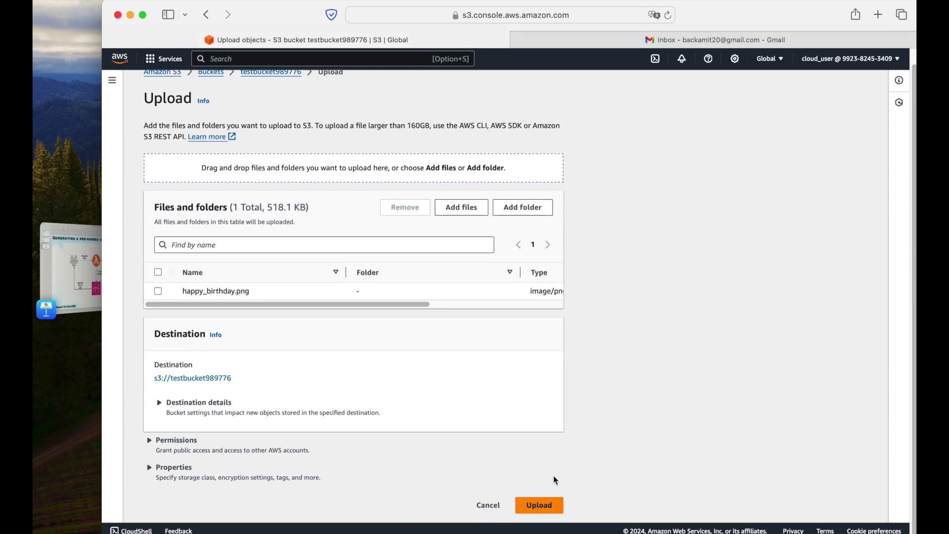
{"action": "left_click", "coordinate": [545, 507]}
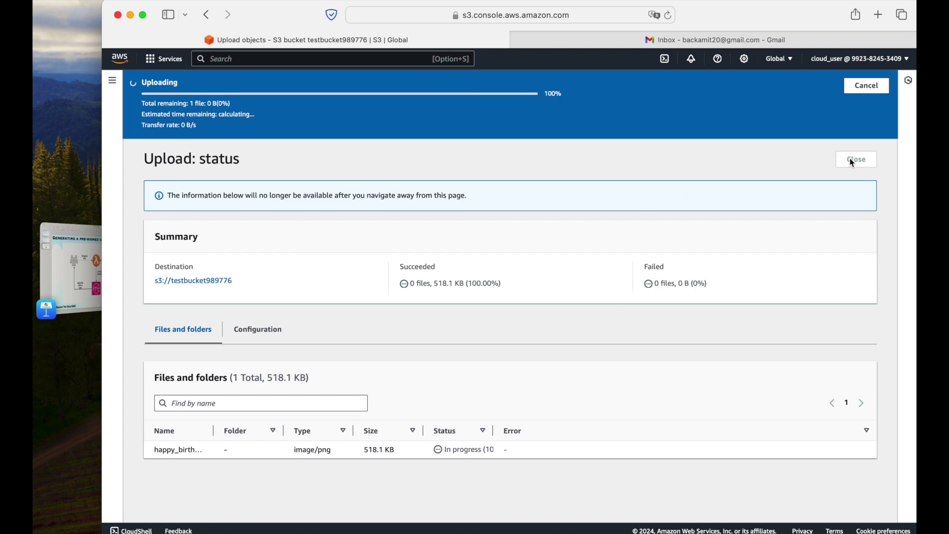
{"action": "left_click", "coordinate": [866, 125]}
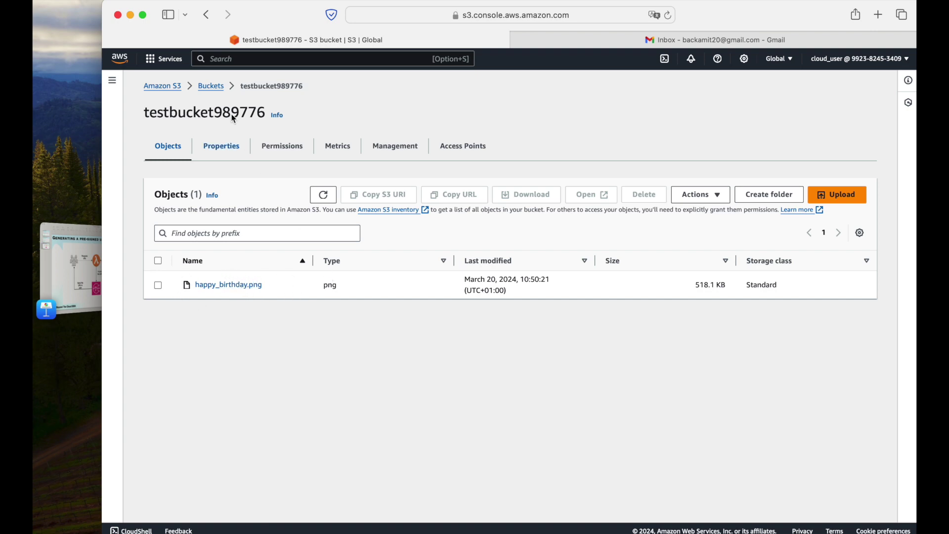
Check that testbucket989776 is not public, then reopen it and select happy_birthday.png.
{"action": "left_click", "coordinate": [212, 87]}
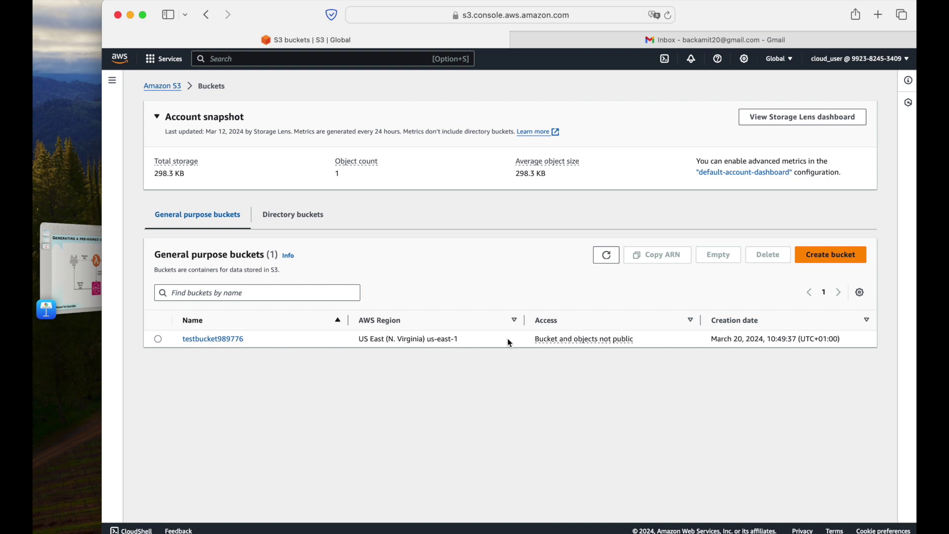
{"action": "left_click_drag", "start_coordinate": [534, 345], "coordinate": [629, 339]}
{"action": "left_click", "coordinate": [635, 339]}
{"action": "left_click", "coordinate": [214, 340]}
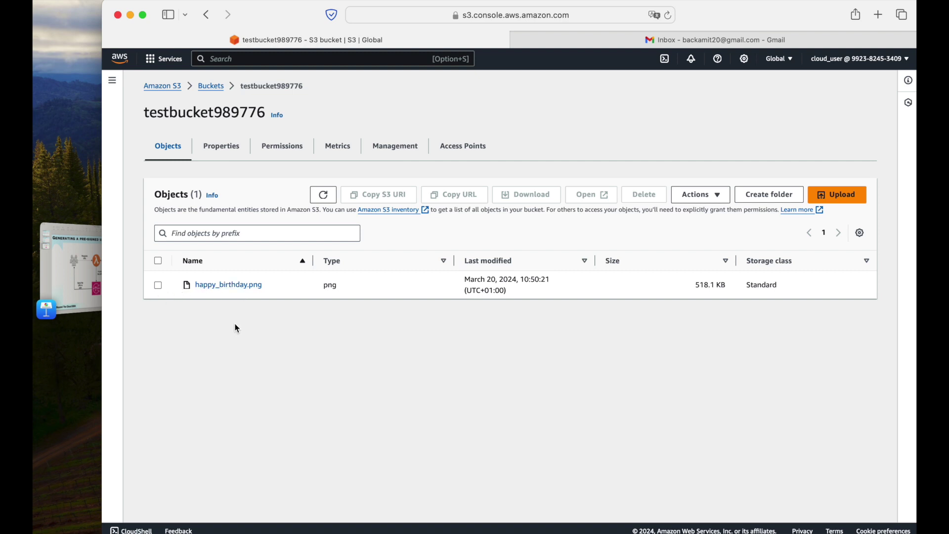
{"action": "left_click", "coordinate": [158, 286]}
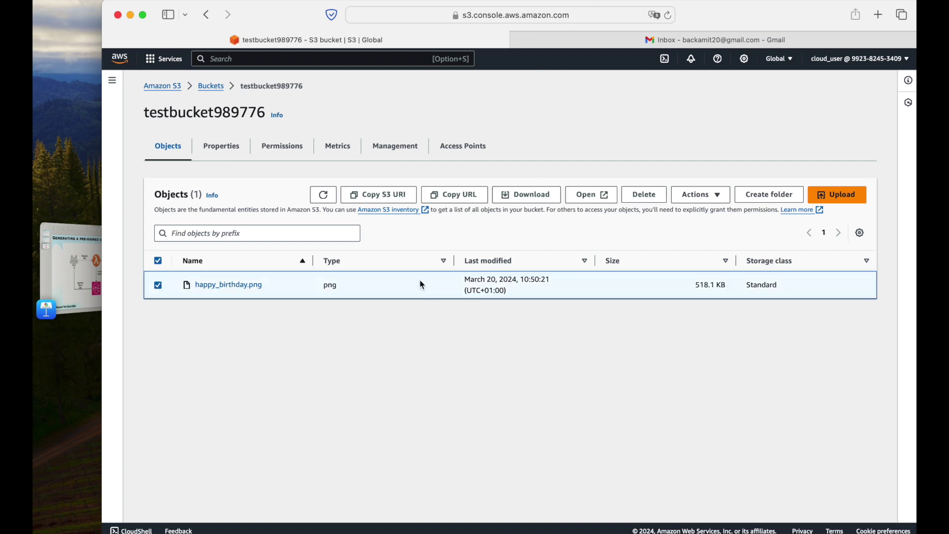
{"action": "left_click", "coordinate": [158, 260]}
{"action": "left_click", "coordinate": [159, 261]}
Load happy_birthday.png's copied object URL in a new tab to see Access Denied.
{"action": "left_click", "coordinate": [457, 195]}
{"action": "left_click", "coordinate": [878, 14]}
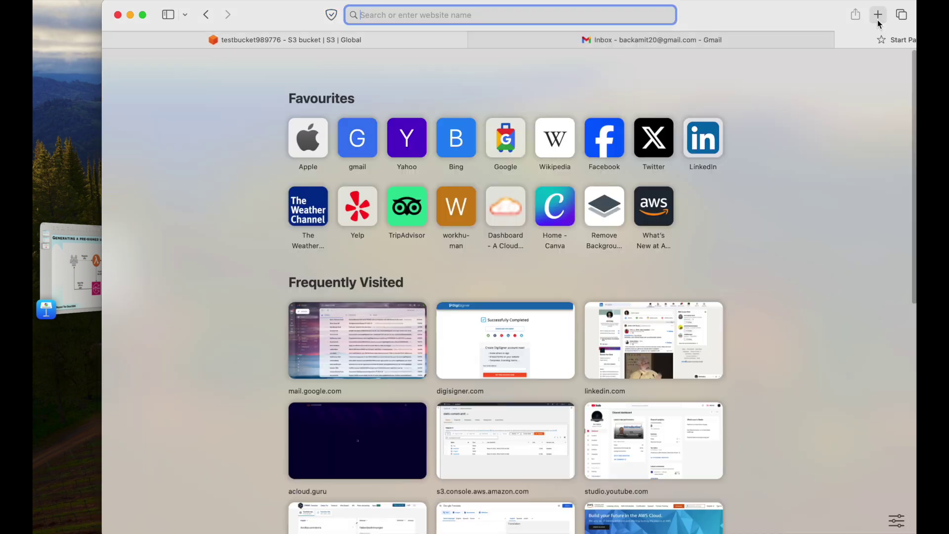
{"action": "type", "text": "https://testbucket989776.s3.amazonaws.com/happy_birthday.png"}
{"action": "key", "text": "Return"}
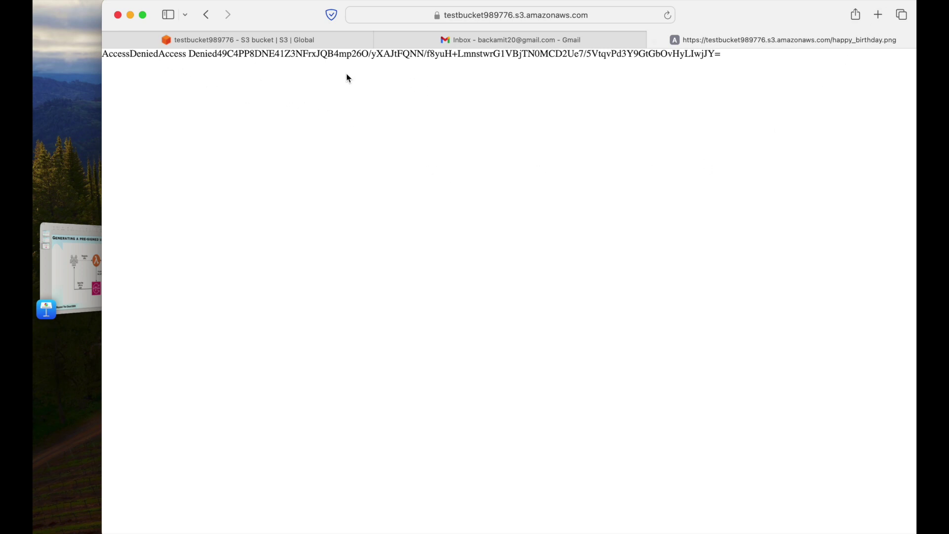
{"action": "left_click", "coordinate": [531, 15]}
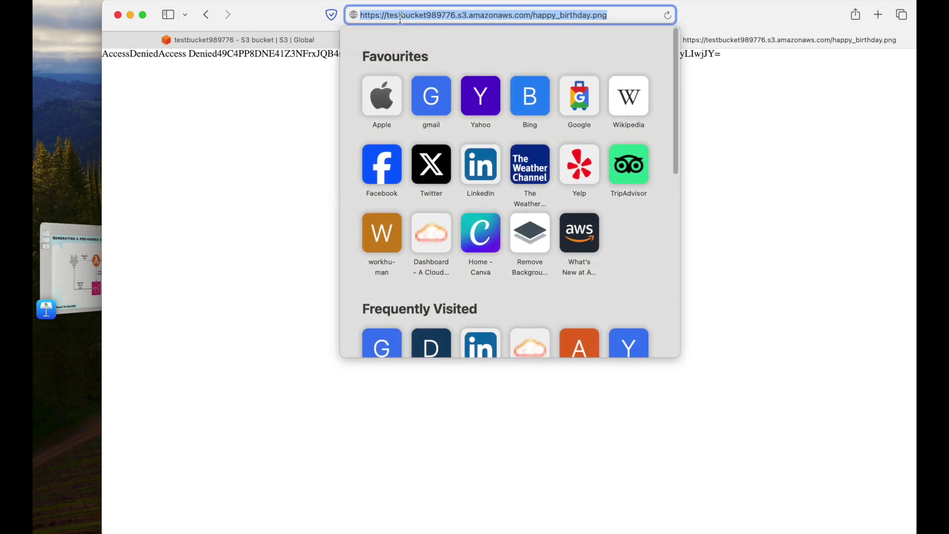
{"action": "left_click", "coordinate": [261, 142]}
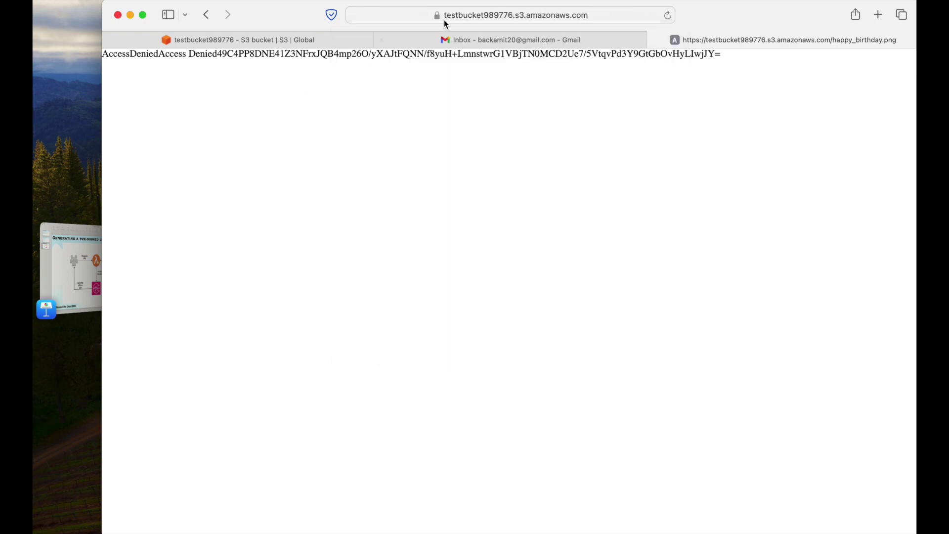
Return to the S3 console, deselect the object and review the pre-signed URL slide.
{"action": "left_click", "coordinate": [272, 40]}
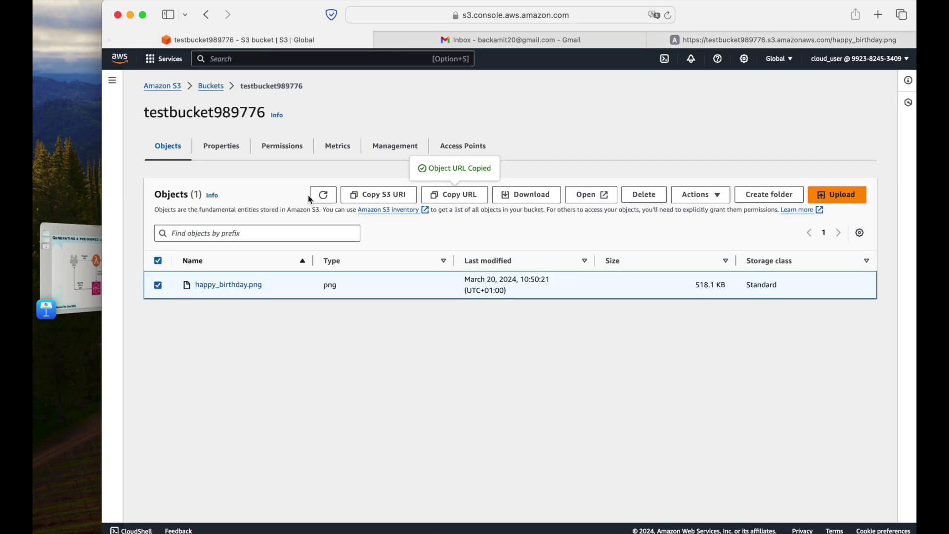
{"action": "left_click", "coordinate": [158, 261]}
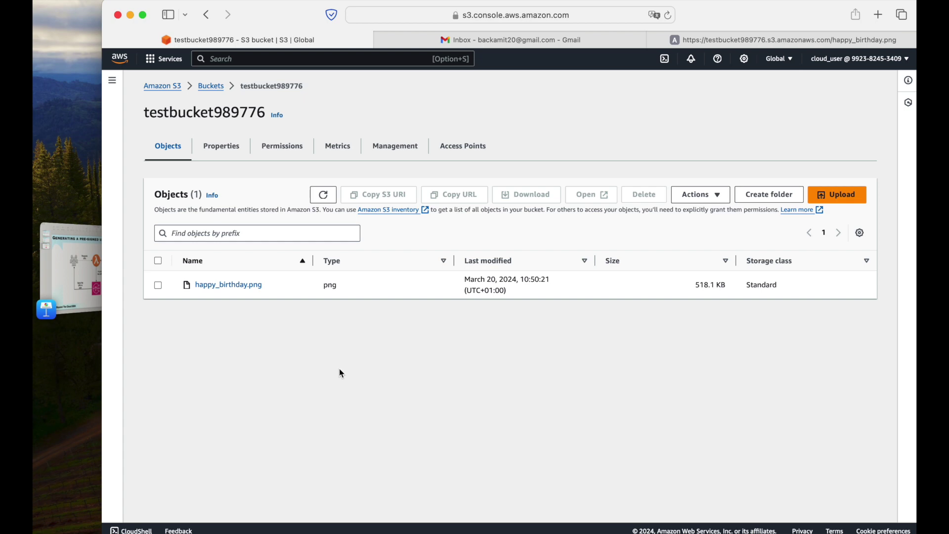
{"action": "left_click", "coordinate": [56, 265]}
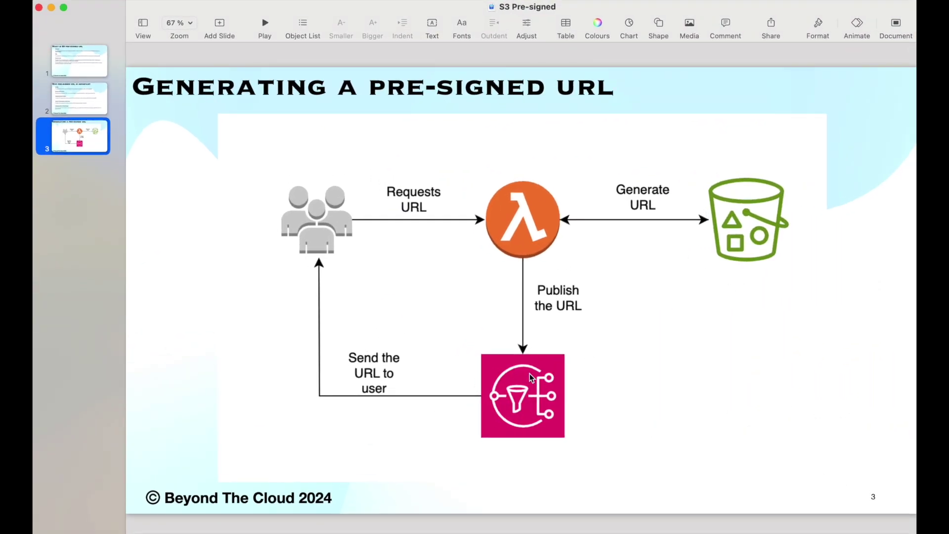
{"action": "key", "text": "super+Tab"}
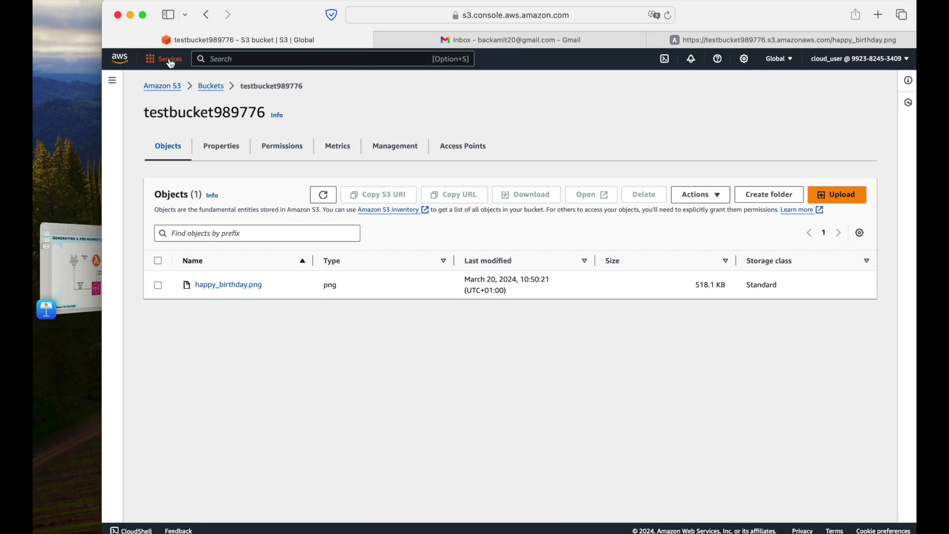
Create a Standard Amazon SNS topic named testopic.
{"action": "left_click", "coordinate": [171, 61]}
{"action": "left_click", "coordinate": [376, 217], "text": "super"}
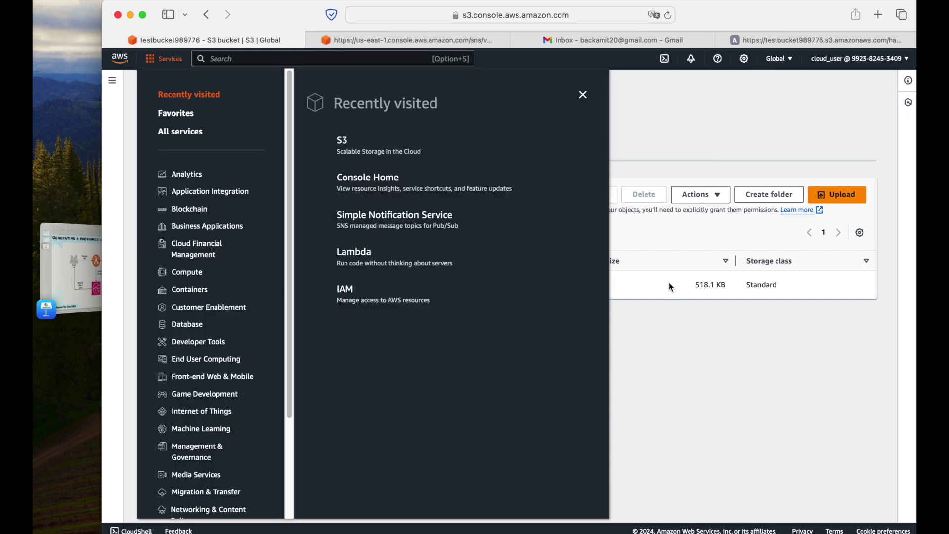
{"action": "left_click", "coordinate": [671, 287]}
{"action": "left_click", "coordinate": [418, 40]}
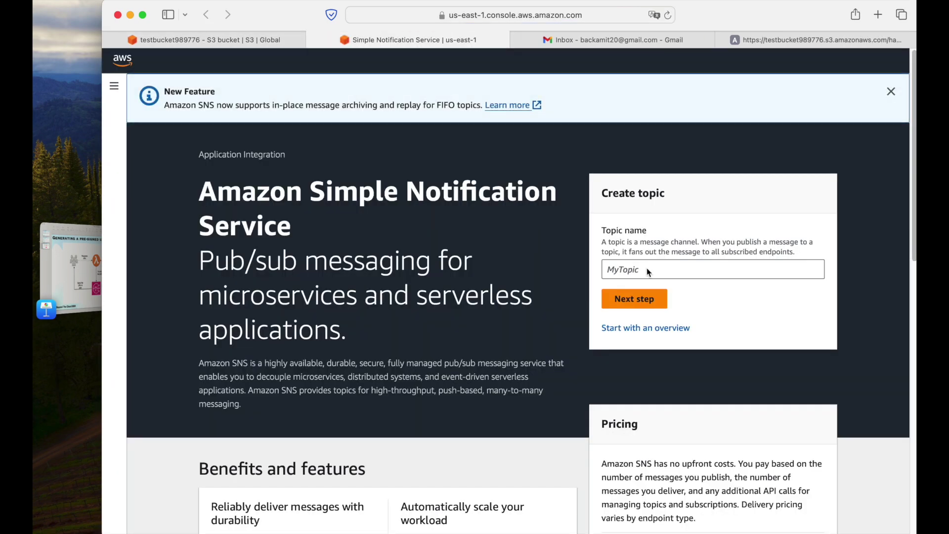
{"action": "left_click", "coordinate": [648, 272]}
{"action": "type", "text": "test"}
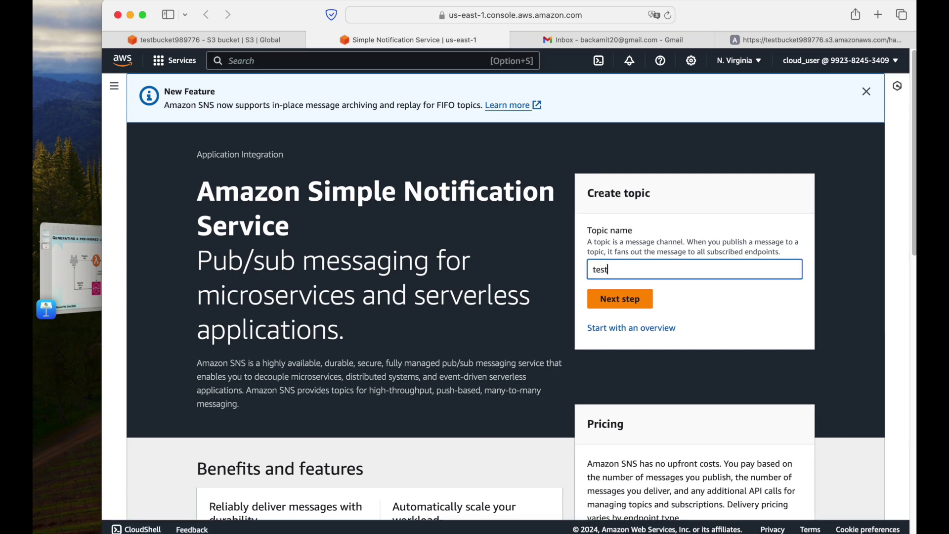
{"action": "type", "text": "opic"}
{"action": "left_click", "coordinate": [634, 306]}
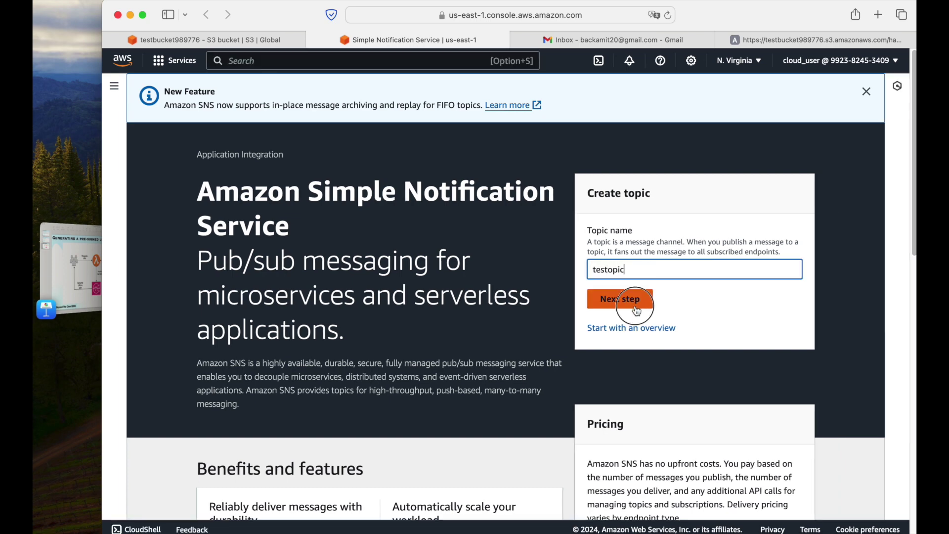
{"action": "scroll", "coordinate": [429, 360], "scroll_direction": "down", "scroll_amount": 10}
{"action": "scroll", "coordinate": [428, 360], "scroll_direction": "up", "scroll_amount": 10}
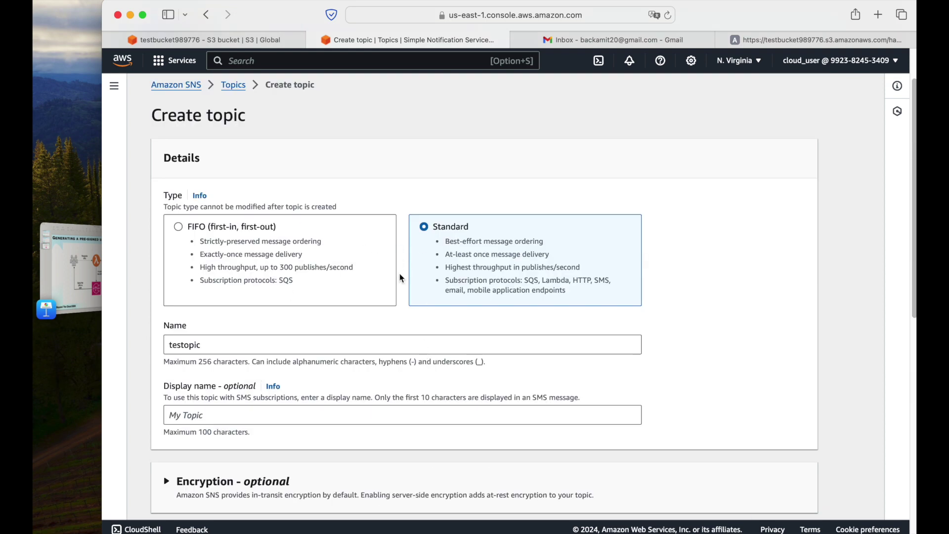
{"action": "scroll", "coordinate": [445, 297], "scroll_direction": "down", "scroll_amount": 10}
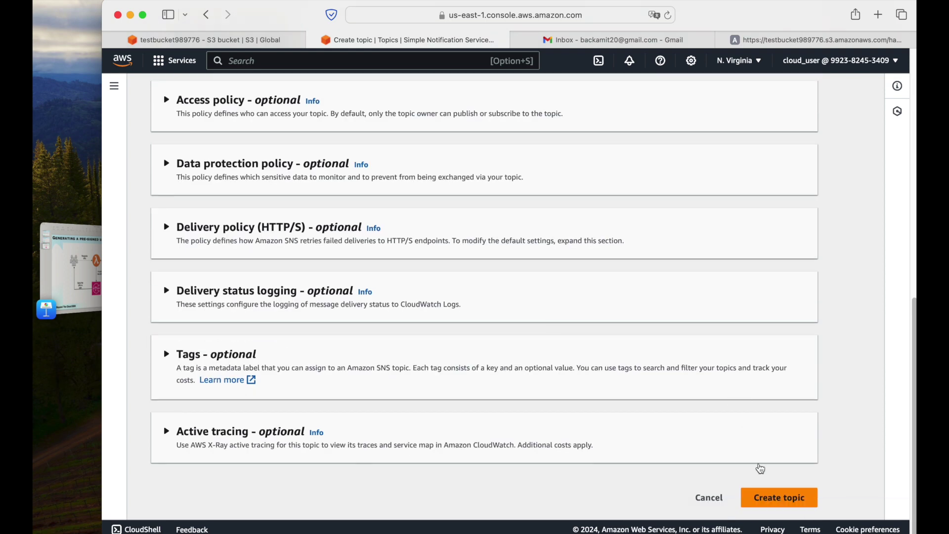
{"action": "left_click", "coordinate": [779, 498]}
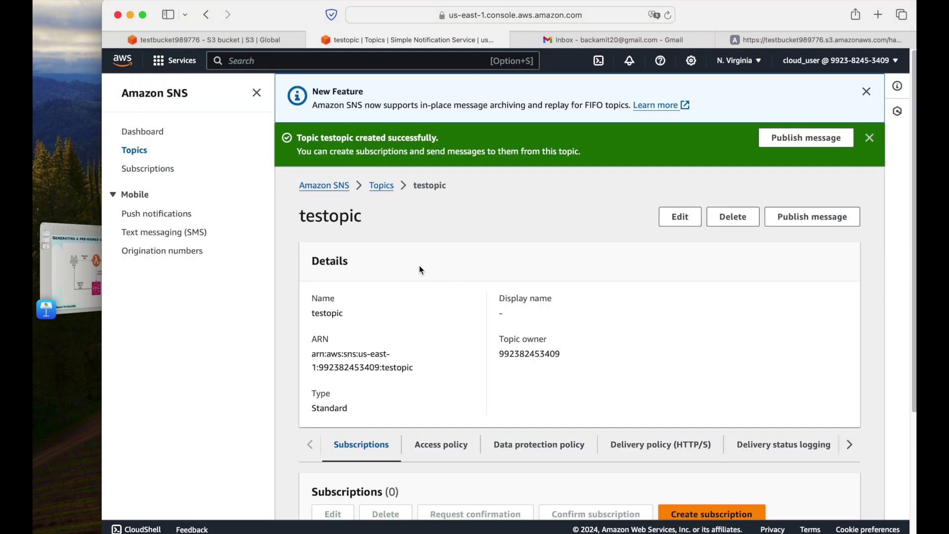
Dismiss the SNS banners and navigation panel, then begin a new subscription to testopic.
{"action": "left_click", "coordinate": [871, 95]}
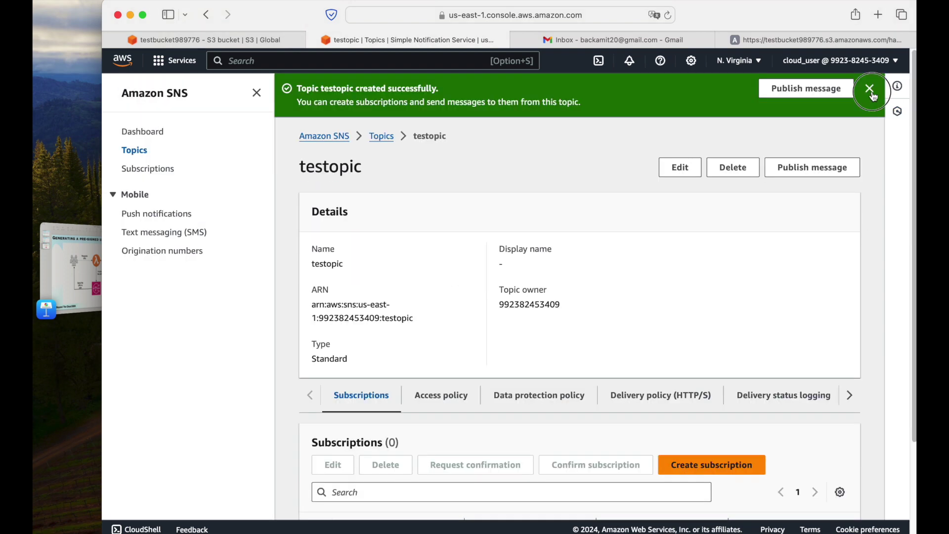
{"action": "left_click", "coordinate": [871, 90]}
{"action": "scroll", "coordinate": [402, 317], "scroll_direction": "down", "scroll_amount": 3}
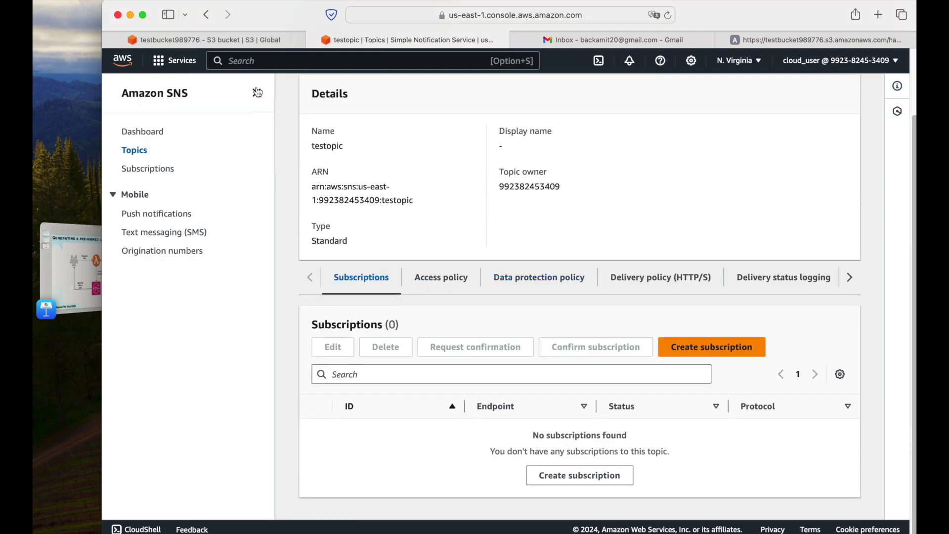
{"action": "left_click", "coordinate": [257, 92]}
{"action": "left_click", "coordinate": [812, 353]}
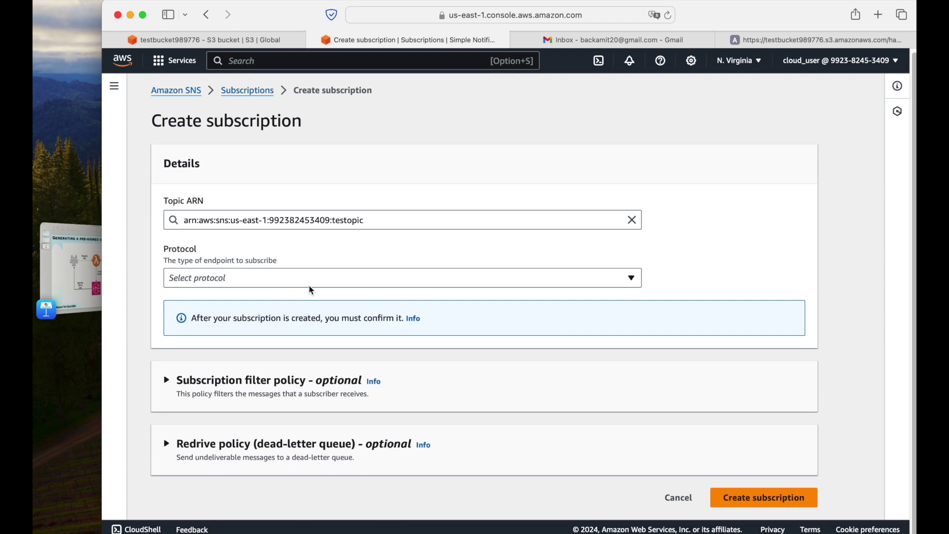
Create an Email-protocol subscription to testopic with the subscriber's email address as endpoint.
{"action": "left_click", "coordinate": [302, 286]}
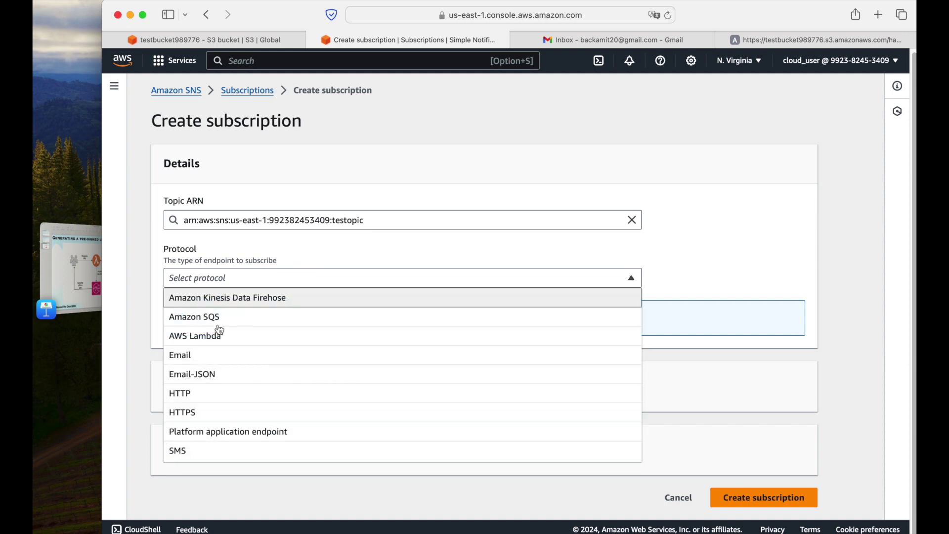
{"action": "left_click", "coordinate": [190, 355]}
{"action": "left_click", "coordinate": [339, 340]}
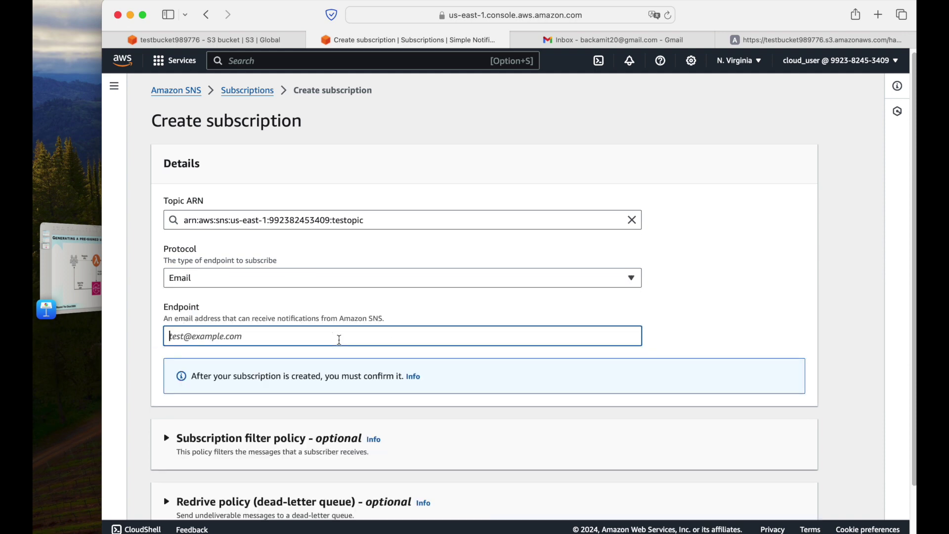
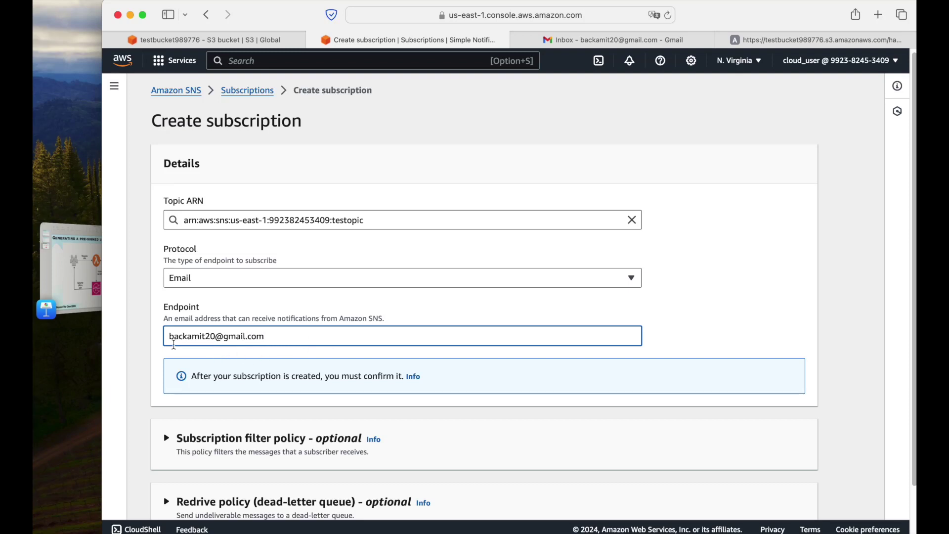
{"action": "scroll", "coordinate": [662, 346], "scroll_direction": "down", "scroll_amount": 2}
{"action": "left_click", "coordinate": [757, 500]}
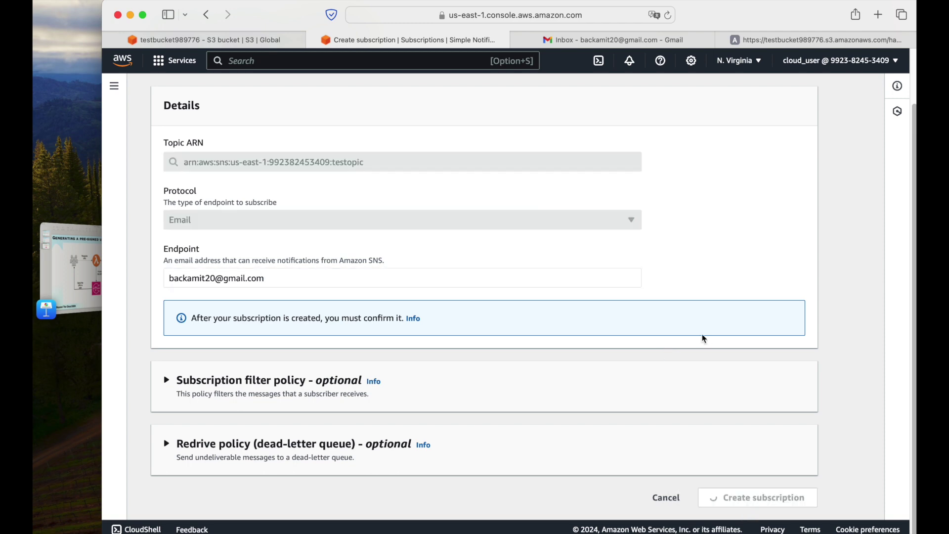
Verify testopic's email subscription shows Pending confirmation, then open the AWS confirmation email in Gmail.
{"action": "scroll", "coordinate": [561, 313], "scroll_direction": "down", "scroll_amount": 2}
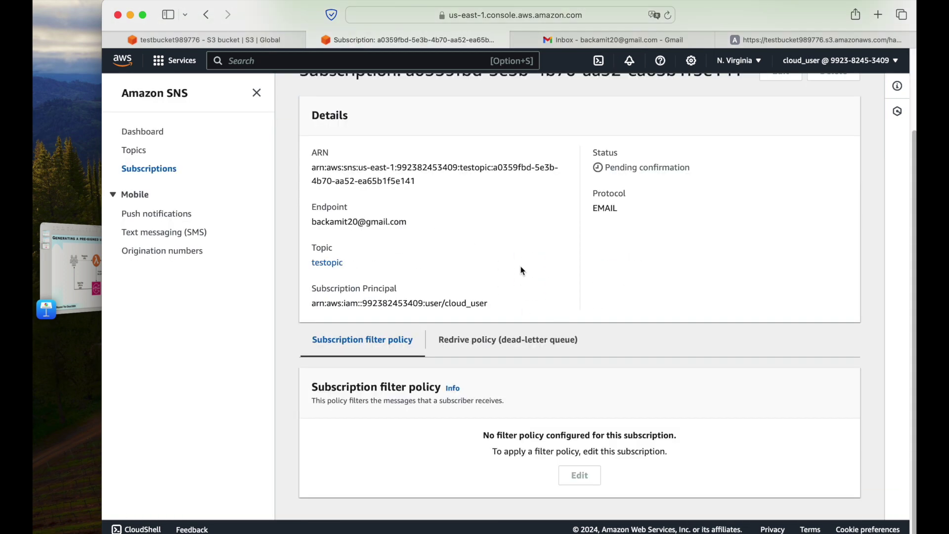
{"action": "scroll", "coordinate": [495, 223], "scroll_direction": "up", "scroll_amount": 3}
{"action": "left_click", "coordinate": [421, 127]}
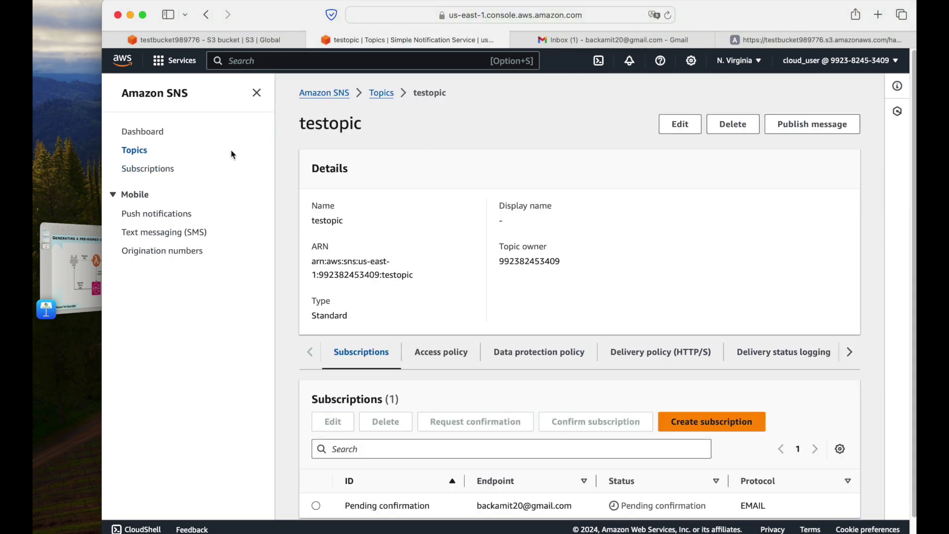
{"action": "left_click", "coordinate": [257, 93]}
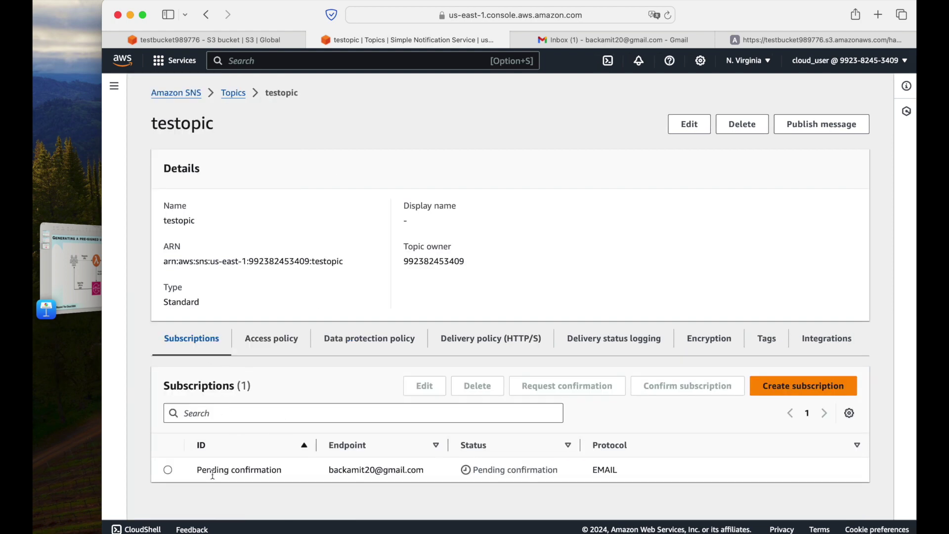
{"action": "left_click_drag", "start_coordinate": [197, 470], "coordinate": [431, 470]}
{"action": "left_click", "coordinate": [326, 476]}
{"action": "left_click_drag", "start_coordinate": [333, 470], "coordinate": [417, 470]}
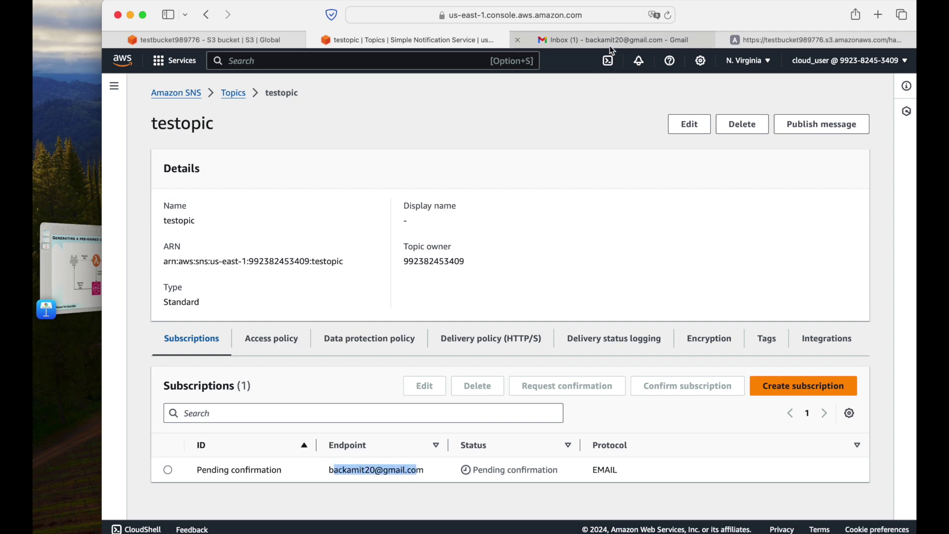
{"action": "left_click", "coordinate": [610, 43]}
{"action": "left_click", "coordinate": [476, 174]}
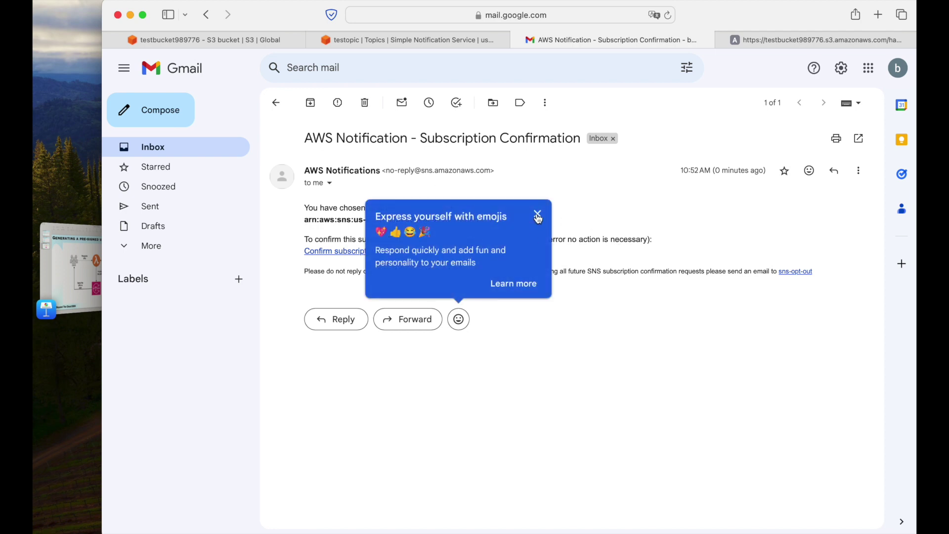
Confirm the testopic subscription via the email's Confirm subscription link and return to the topic.
{"action": "left_click", "coordinate": [538, 216]}
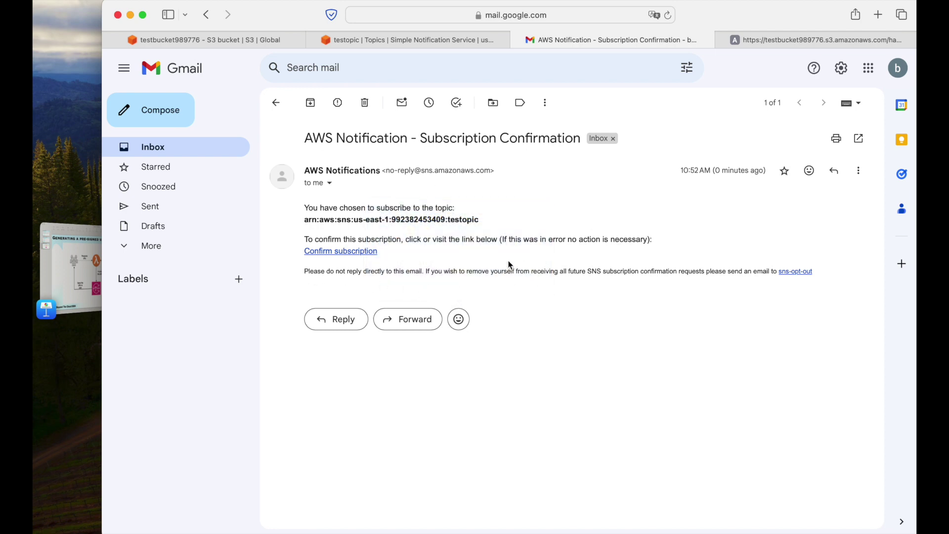
{"action": "left_click", "coordinate": [341, 251]}
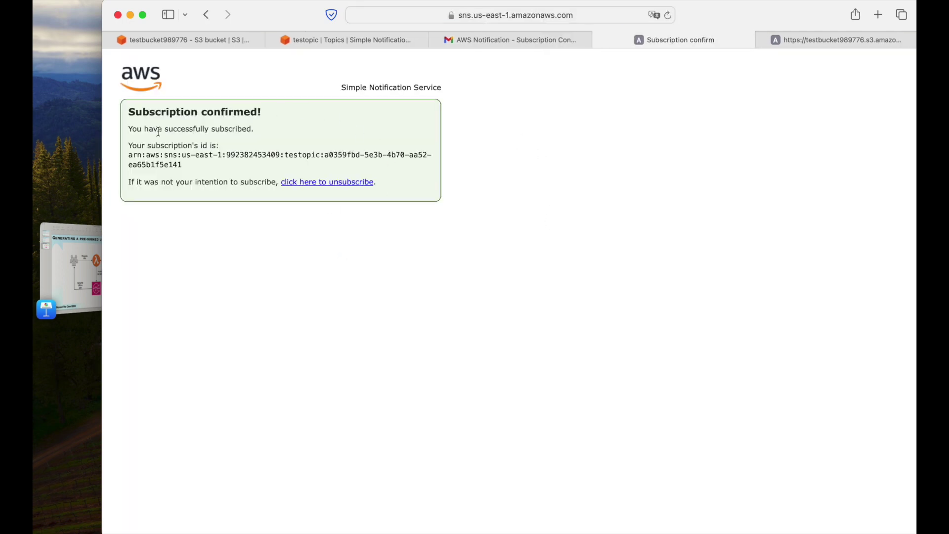
{"action": "left_click", "coordinate": [353, 40]}
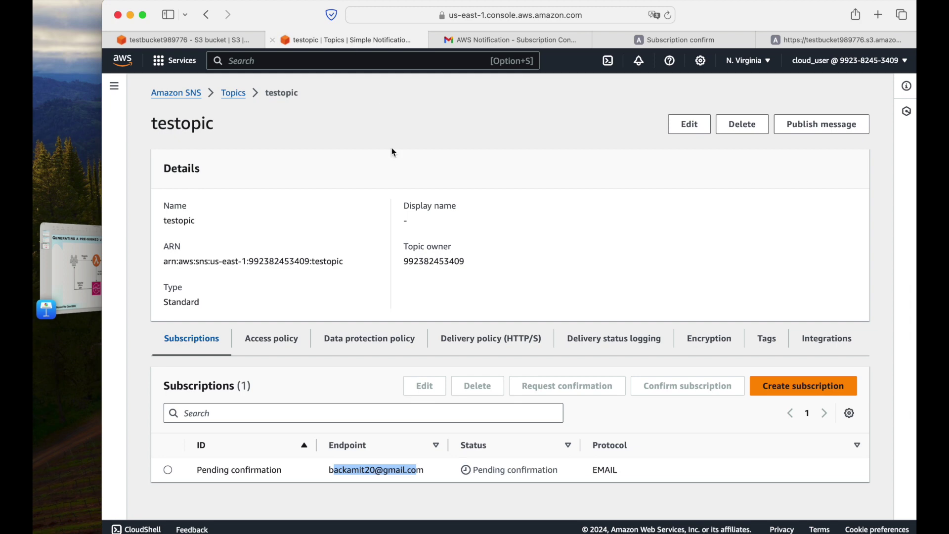
Refresh testopic's subscriptions to show the email subscription Confirmed with its full ID.
{"action": "left_click", "coordinate": [565, 275]}
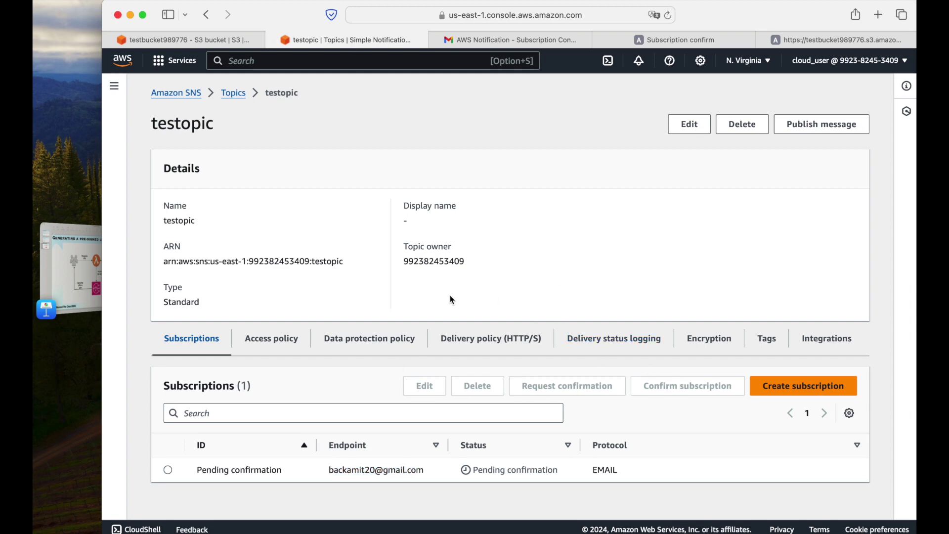
{"action": "left_click", "coordinate": [256, 347]}
{"action": "left_click", "coordinate": [214, 346]}
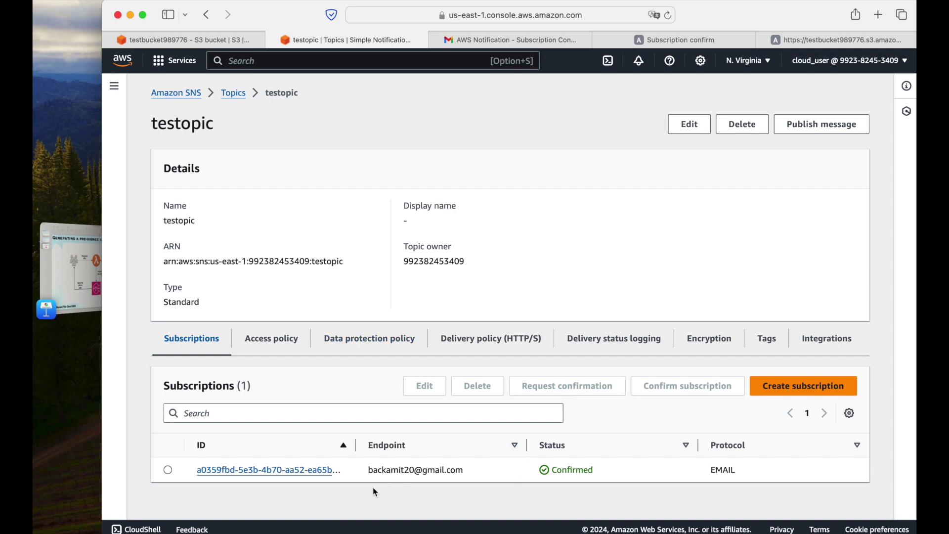
{"action": "left_click_drag", "start_coordinate": [356, 447], "coordinate": [403, 446]}
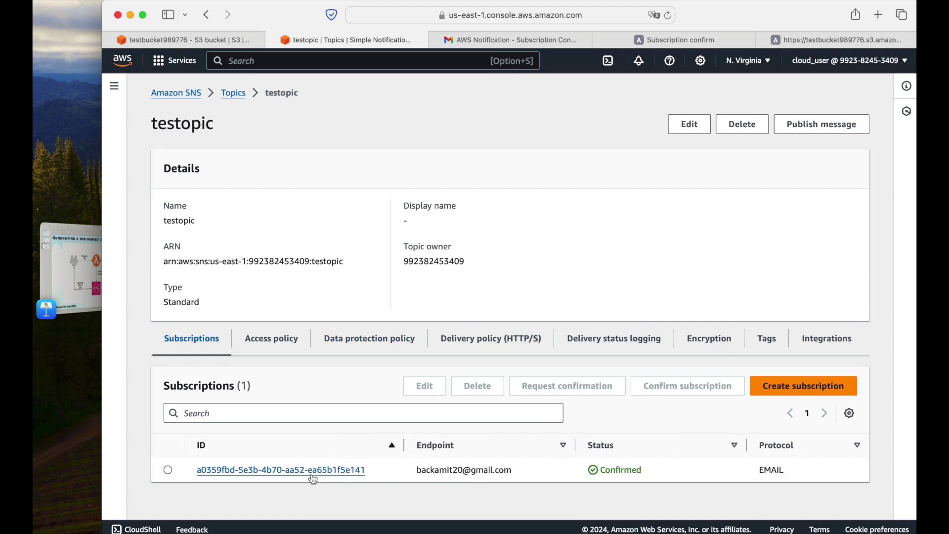
{"action": "left_click_drag", "start_coordinate": [598, 469], "coordinate": [657, 471]}
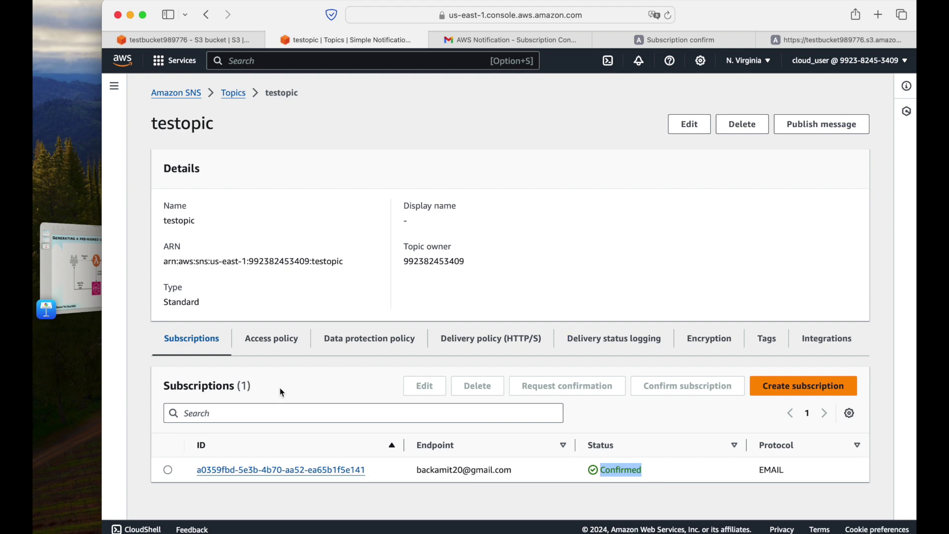
{"action": "left_click", "coordinate": [706, 473]}
{"action": "left_click", "coordinate": [818, 123]}
Publish a message with subject 'hi' and body 'test' to testopic, then widen the ID column.
{"action": "left_click", "coordinate": [350, 260]}
{"action": "type", "text": "hi"}
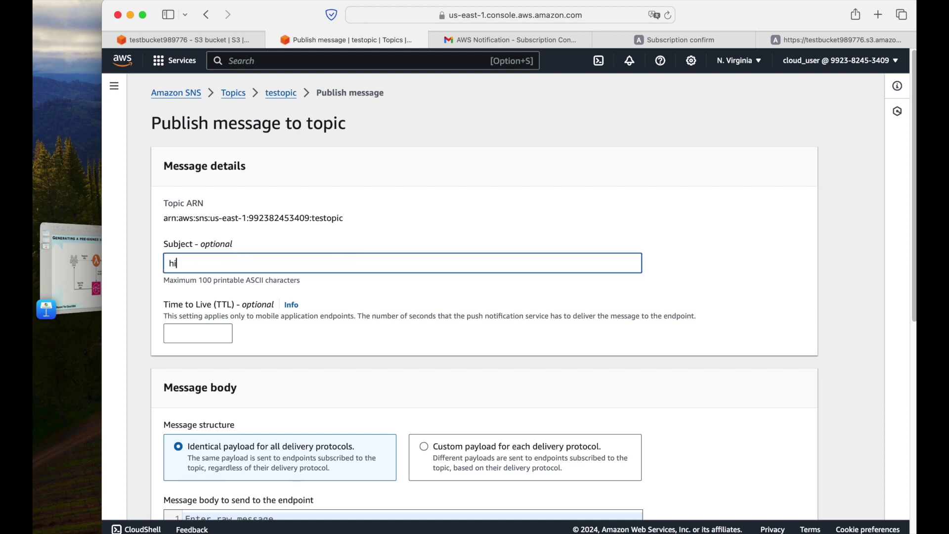
{"action": "scroll", "coordinate": [336, 267], "scroll_direction": "down", "scroll_amount": 3}
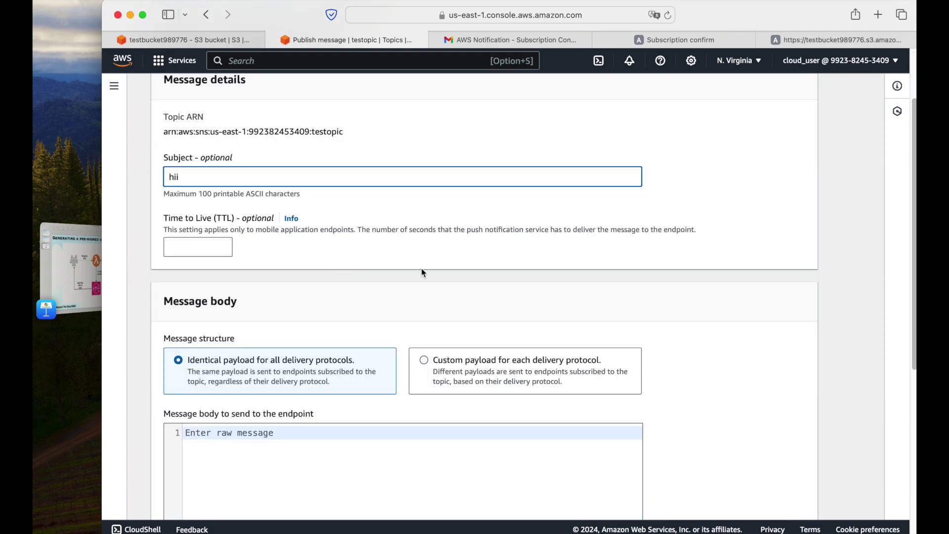
{"action": "scroll", "coordinate": [423, 273], "scroll_direction": "down", "scroll_amount": 8}
{"action": "left_click", "coordinate": [356, 281]}
{"action": "type", "text": "tes"}
{"action": "scroll", "coordinate": [559, 361], "scroll_direction": "down", "scroll_amount": 3}
{"action": "left_click", "coordinate": [788, 499]}
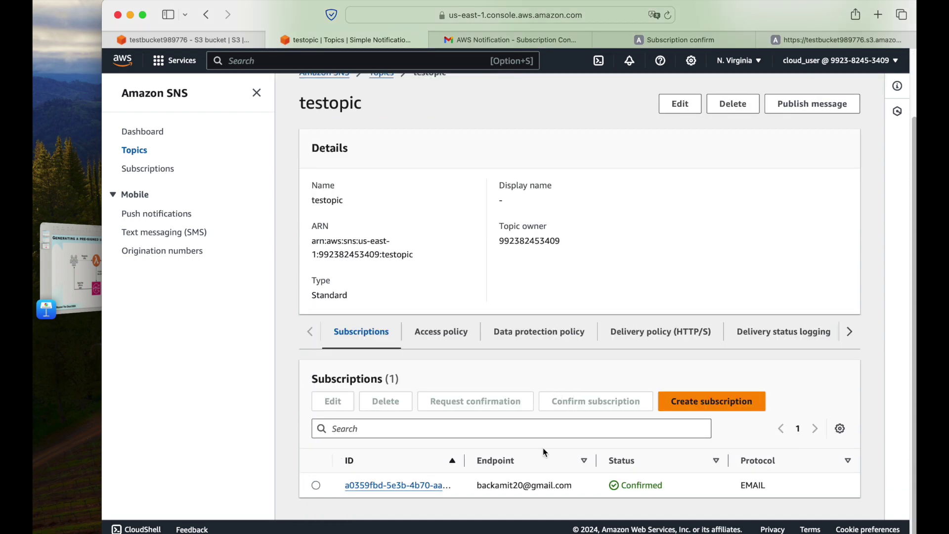
{"action": "left_click_drag", "start_coordinate": [464, 467], "coordinate": [537, 462]}
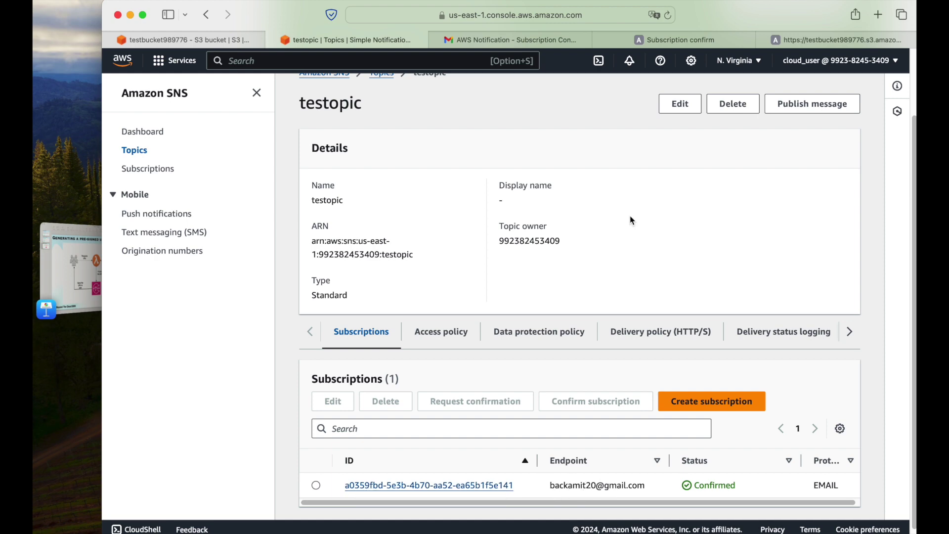
Close the confirmation page and read the 'hii' AWS notification email with body 'test'.
{"action": "left_click", "coordinate": [638, 40]}
{"action": "left_click", "coordinate": [600, 40]}
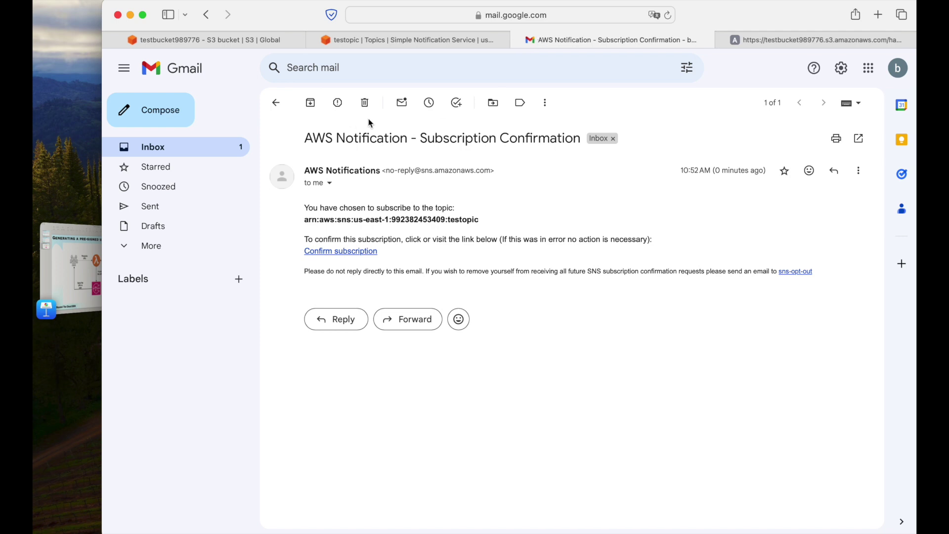
{"action": "left_click", "coordinate": [277, 104]}
{"action": "left_click", "coordinate": [470, 170]}
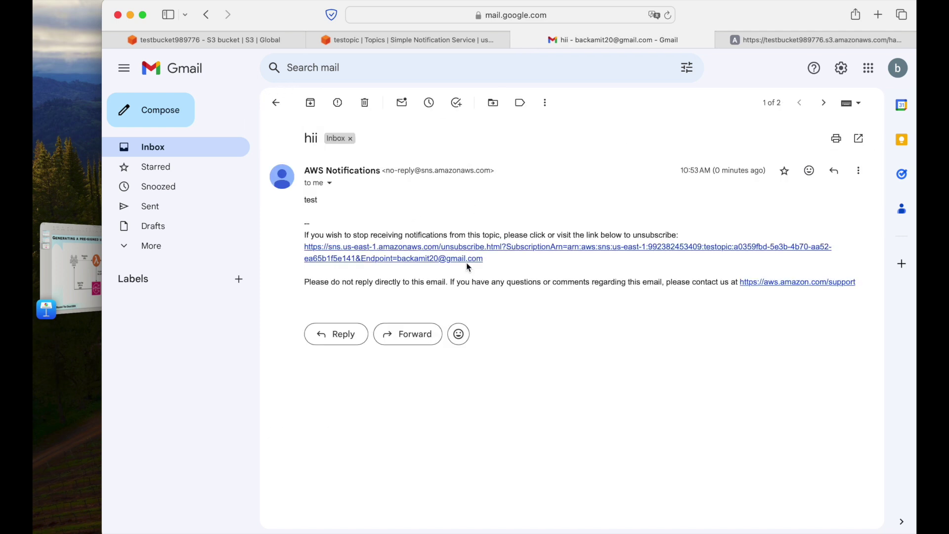
{"action": "double_click", "coordinate": [315, 140]}
{"action": "double_click", "coordinate": [311, 200]}
{"action": "left_click", "coordinate": [278, 104]}
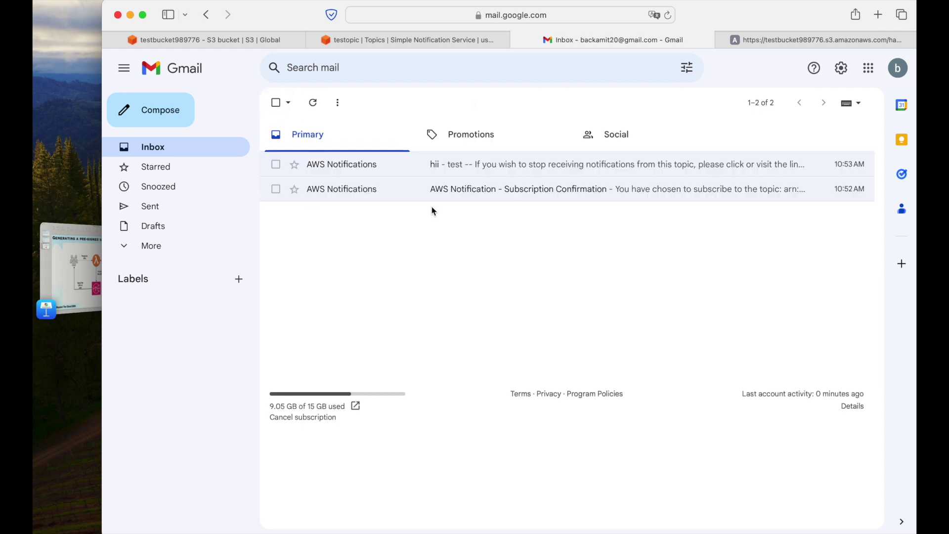
{"action": "left_click", "coordinate": [426, 39]}
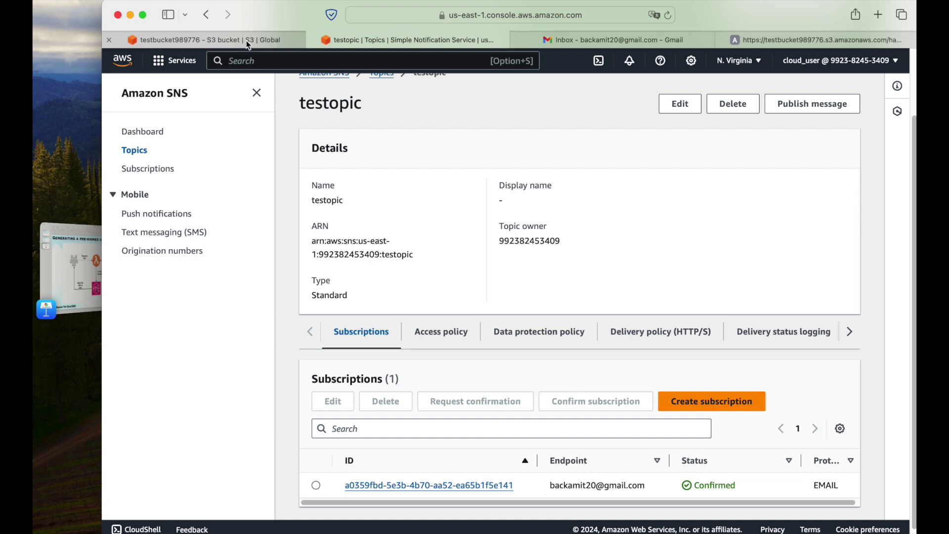
{"action": "left_click", "coordinate": [69, 267]}
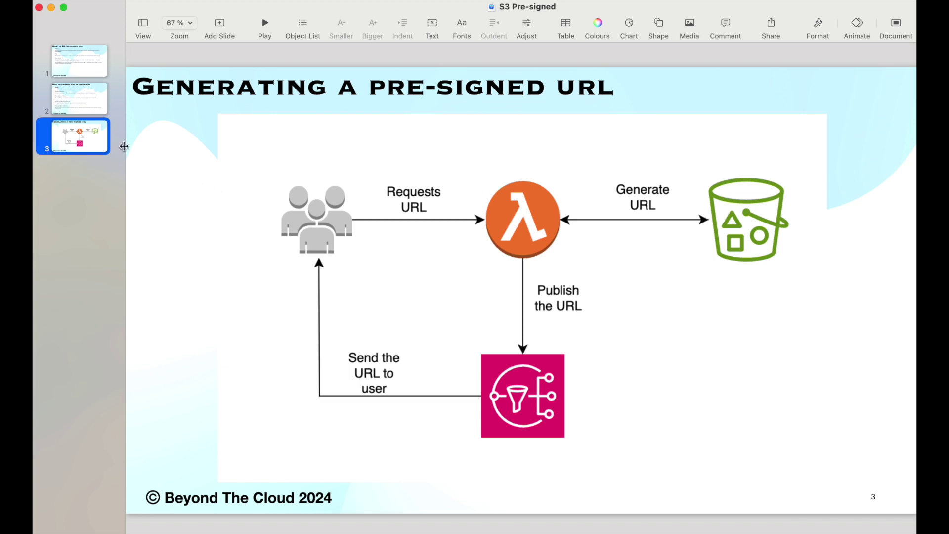
{"action": "left_click", "coordinate": [74, 267]}
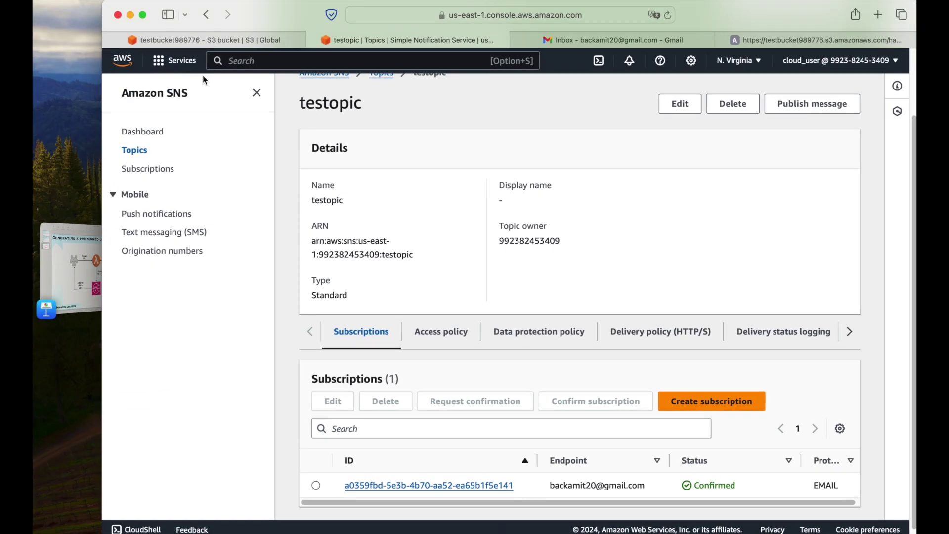
{"action": "left_click", "coordinate": [175, 60]}
Start a new Lambda function named generate_pre_signed_url with the Python 3.12 runtime.
{"action": "left_click", "coordinate": [391, 291], "text": "super"}
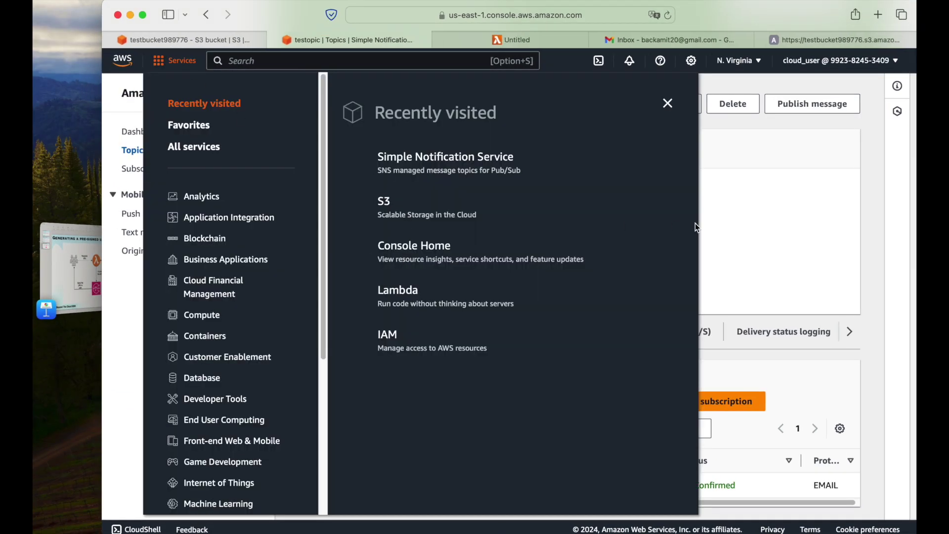
{"action": "left_click", "coordinate": [697, 225]}
{"action": "left_click", "coordinate": [524, 39]}
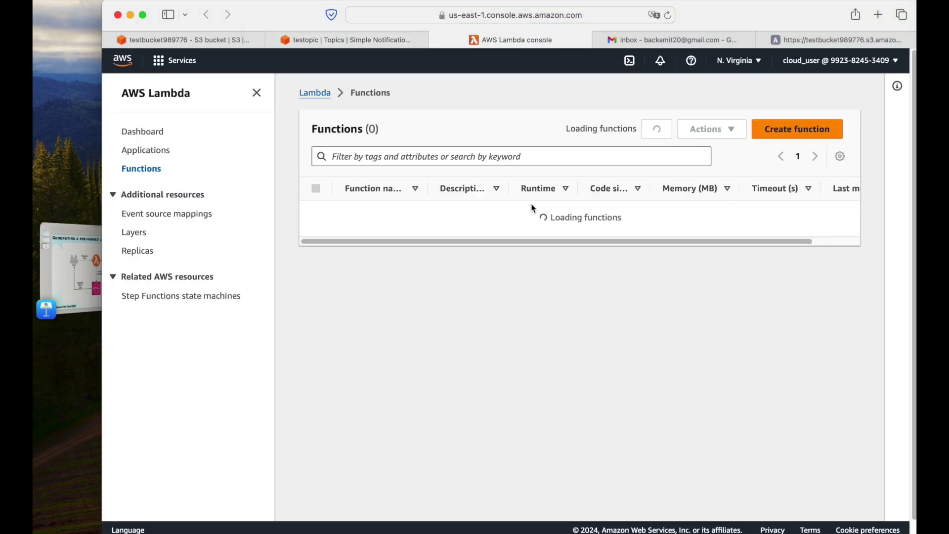
{"action": "left_click", "coordinate": [781, 129]}
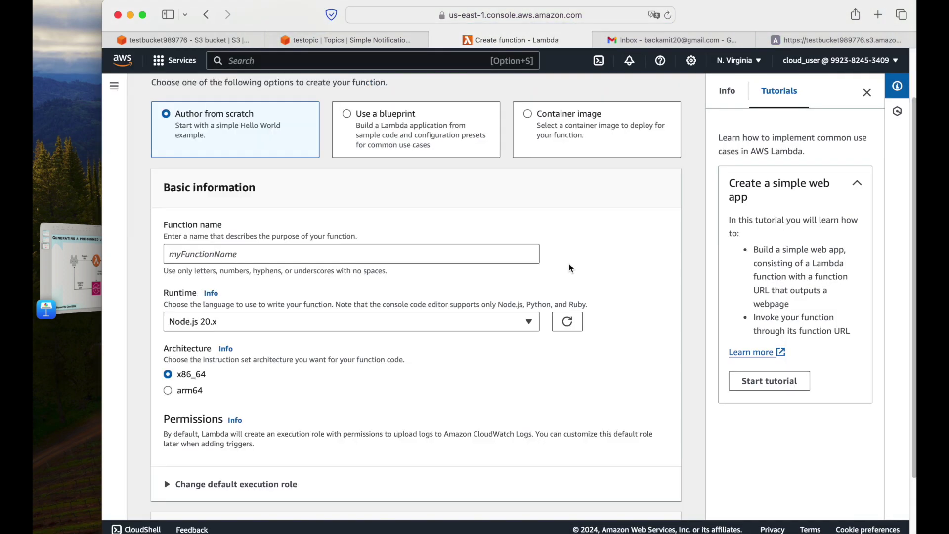
{"action": "left_click", "coordinate": [871, 101]}
{"action": "left_click", "coordinate": [294, 244]}
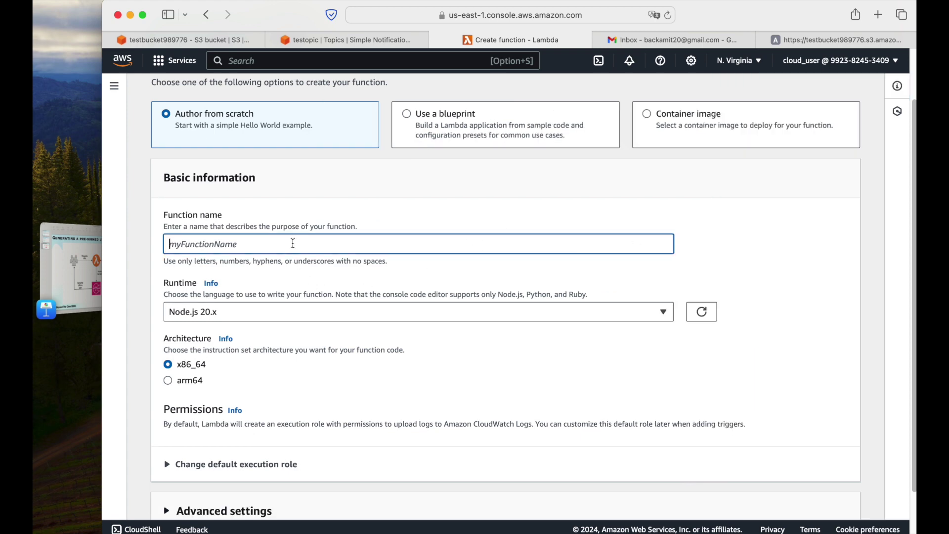
{"action": "type", "text": "generate_pre_signed_url"}
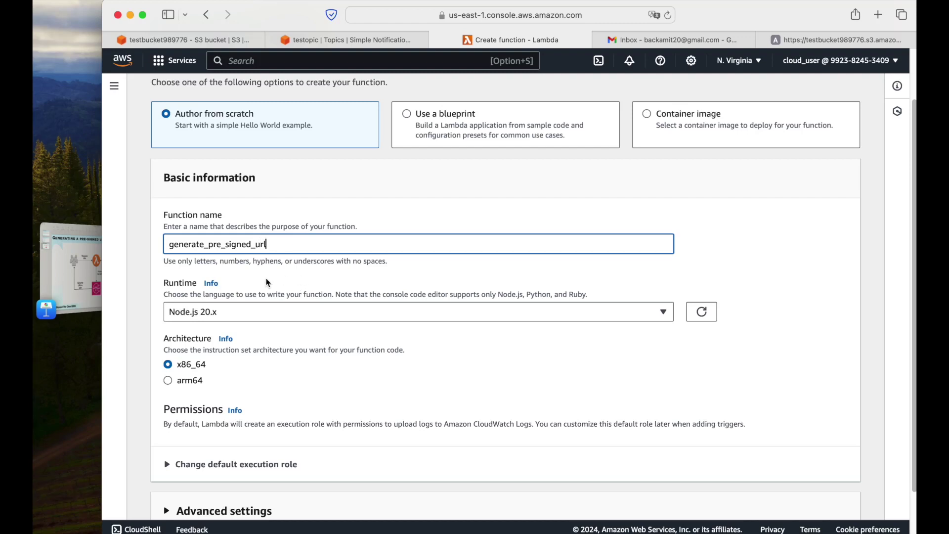
{"action": "left_click", "coordinate": [348, 312]}
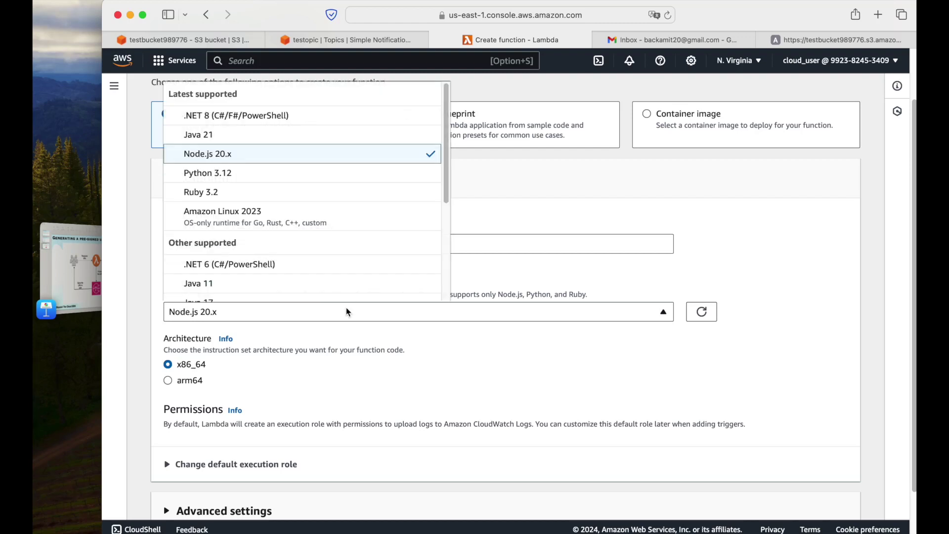
{"action": "left_click", "coordinate": [294, 179]}
Set the execution role to a new role named lambda_role built from policy templates.
{"action": "scroll", "coordinate": [482, 367], "scroll_direction": "down", "scroll_amount": 2}
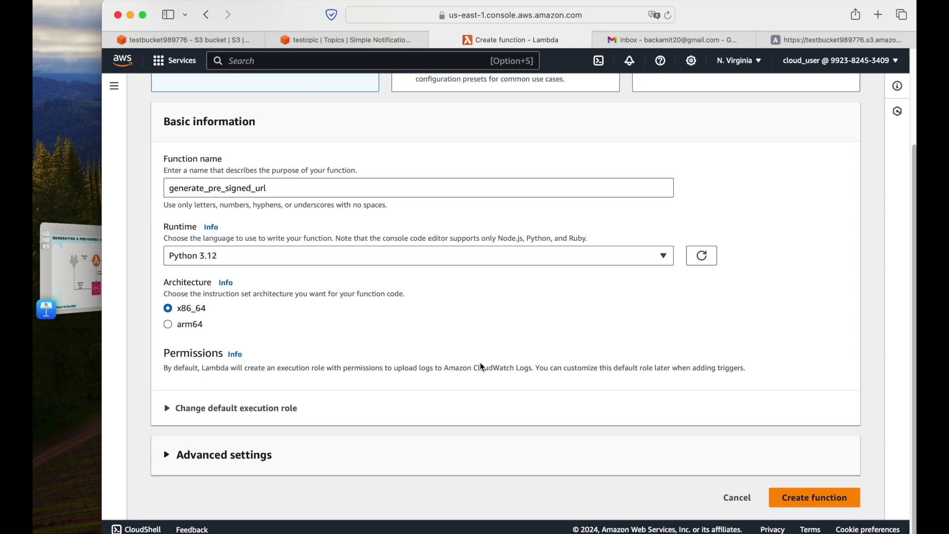
{"action": "left_click", "coordinate": [216, 420]}
{"action": "scroll", "coordinate": [443, 334], "scroll_direction": "down", "scroll_amount": 6}
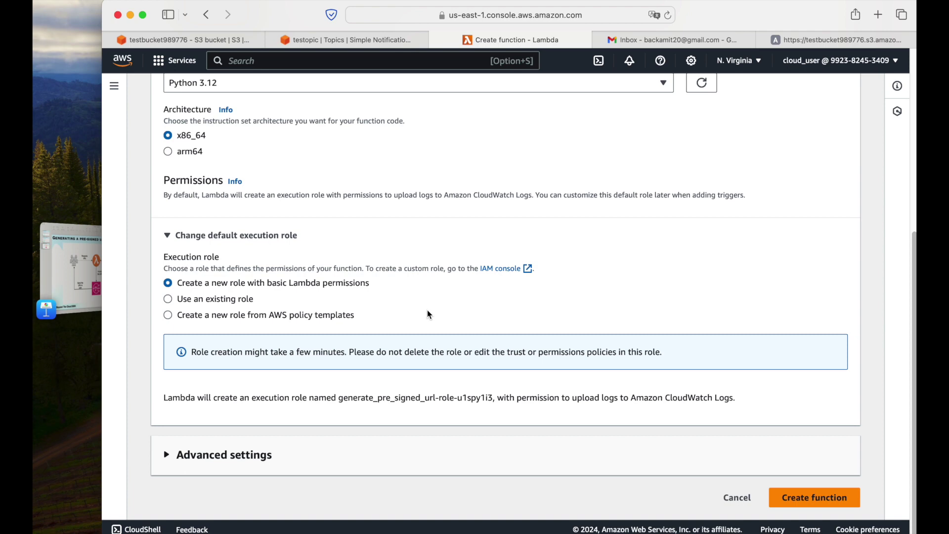
{"action": "left_click", "coordinate": [69, 257]}
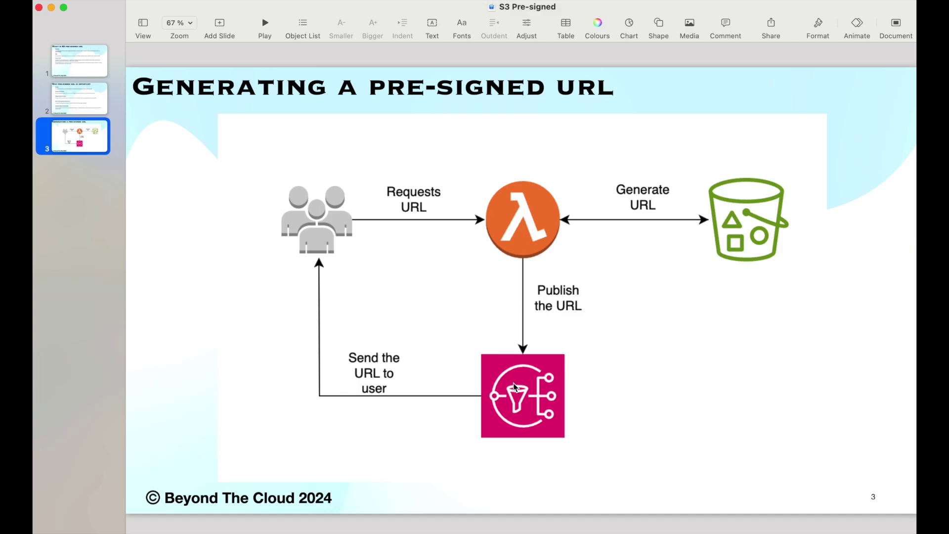
{"action": "key", "text": "super+Tab"}
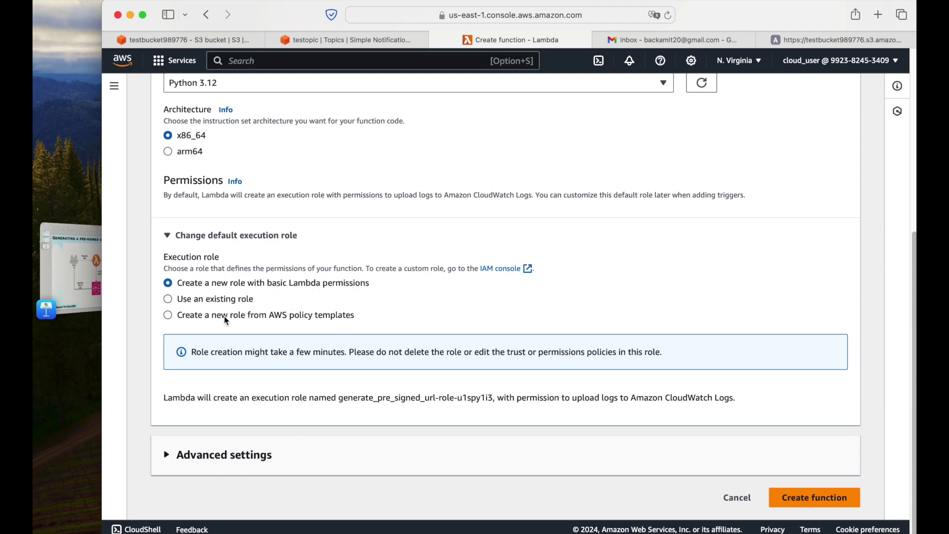
{"action": "left_click", "coordinate": [208, 315]}
{"action": "scroll", "coordinate": [460, 311], "scroll_direction": "down", "scroll_amount": 3}
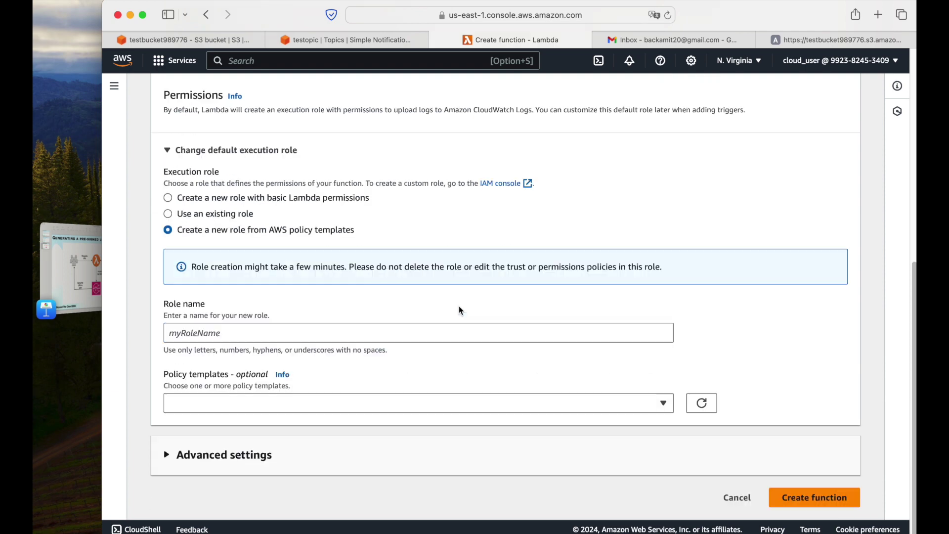
{"action": "left_click", "coordinate": [324, 335]}
{"action": "type", "text": "lamdba"}
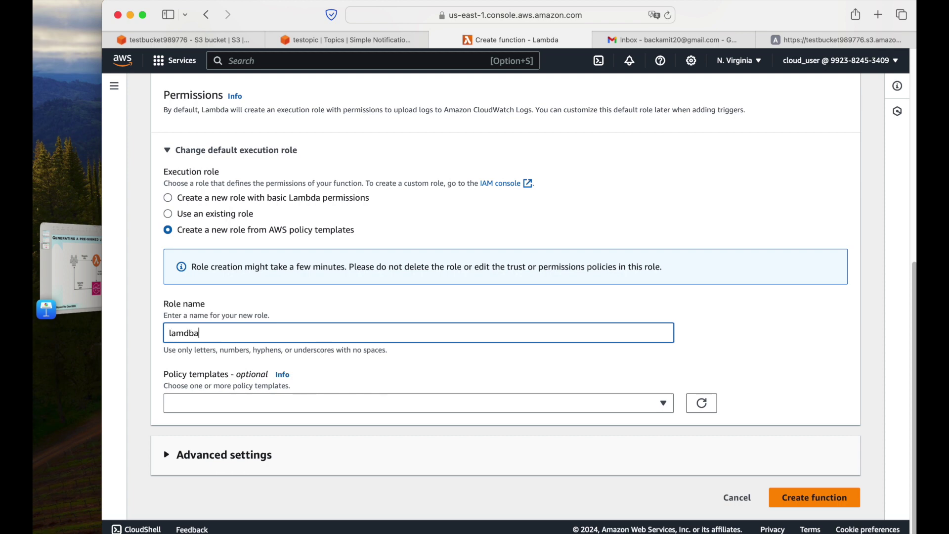
{"action": "key", "text": "BackSpace"}
{"action": "key", "text": "BackSpace"}
{"action": "type", "text": "bda_role"}
Add the SNS publish and S3 object read-only policy templates, then create the function.
{"action": "left_click", "coordinate": [364, 405]}
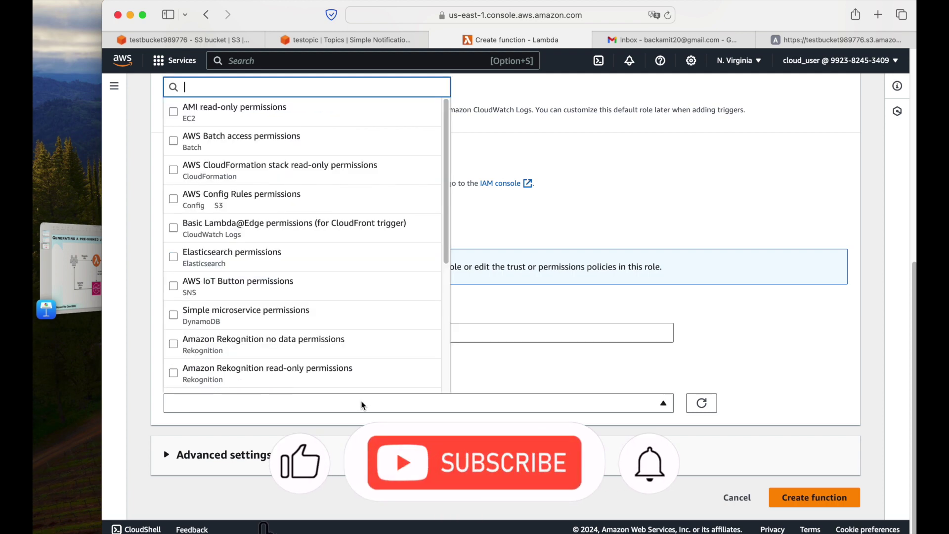
{"action": "type", "text": "sns"}
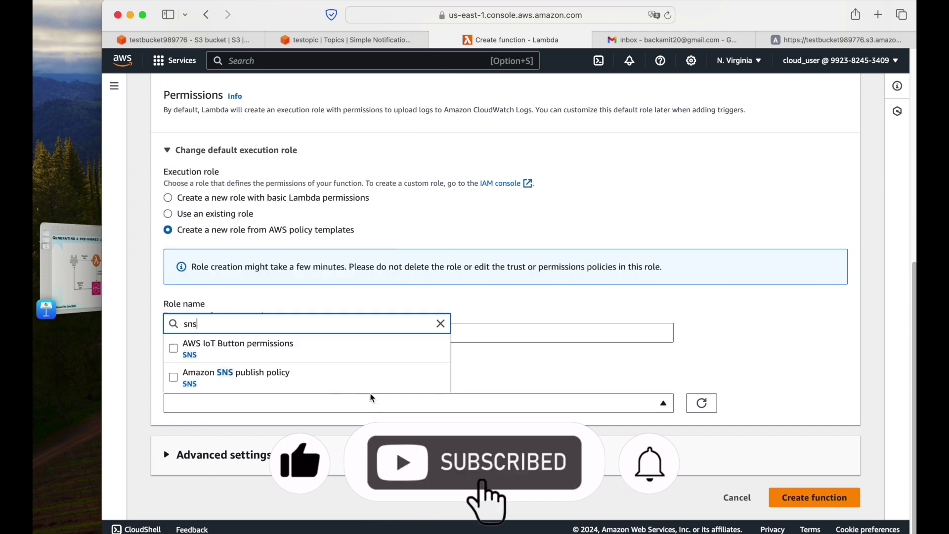
{"action": "left_click", "coordinate": [187, 378]}
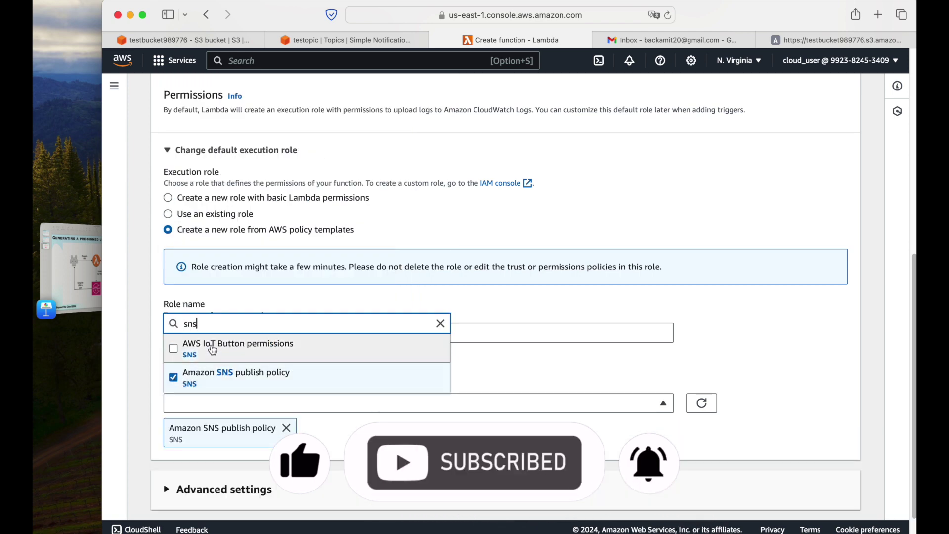
{"action": "double_click", "coordinate": [186, 323]}
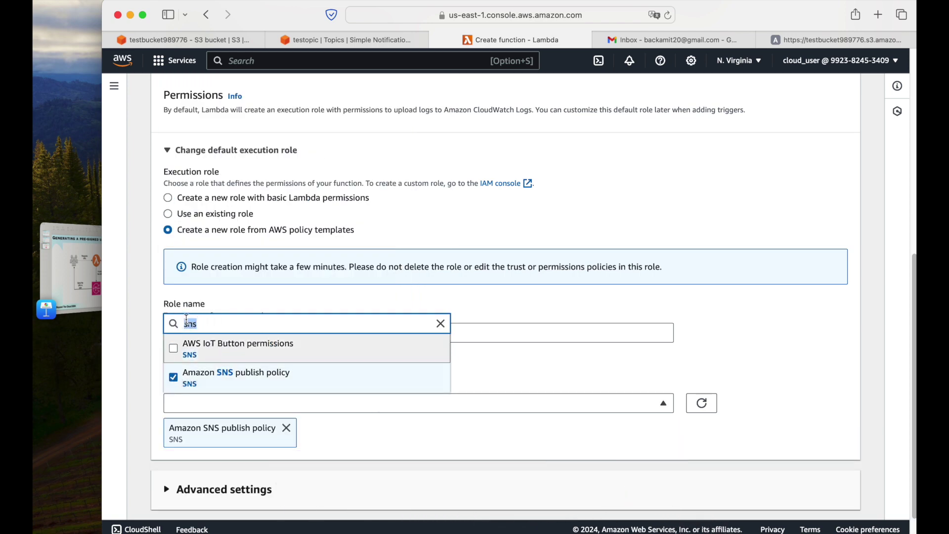
{"action": "type", "text": "s3"}
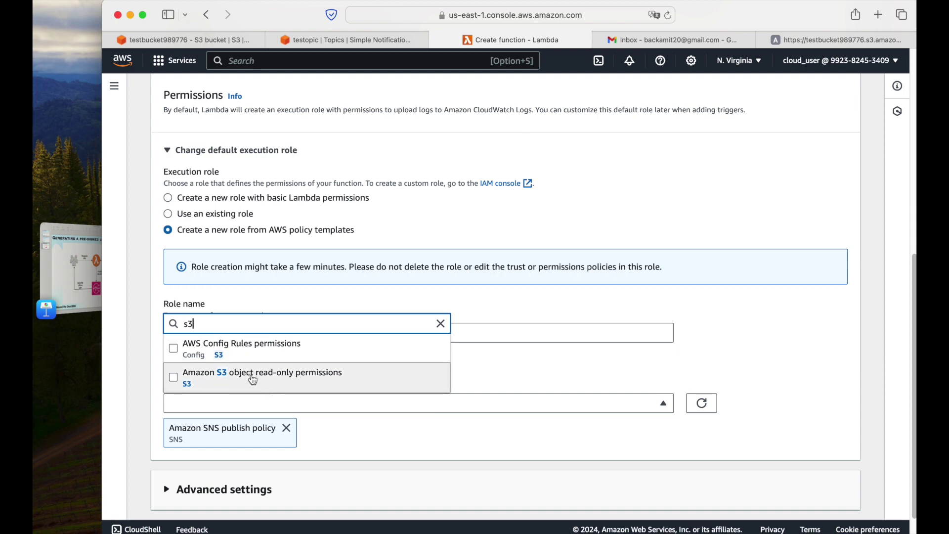
{"action": "left_click", "coordinate": [253, 379]}
{"action": "left_click", "coordinate": [551, 381]}
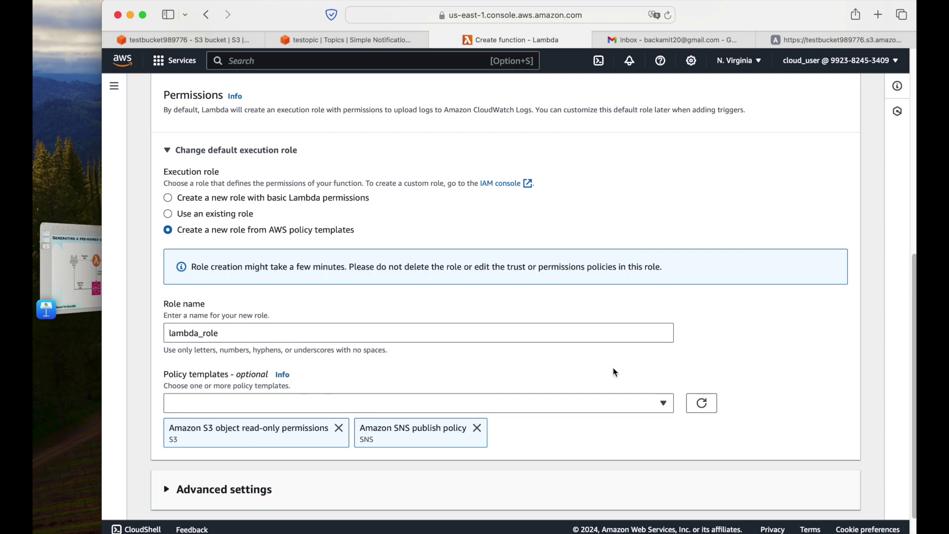
{"action": "scroll", "coordinate": [741, 355], "scroll_direction": "down", "scroll_amount": 2}
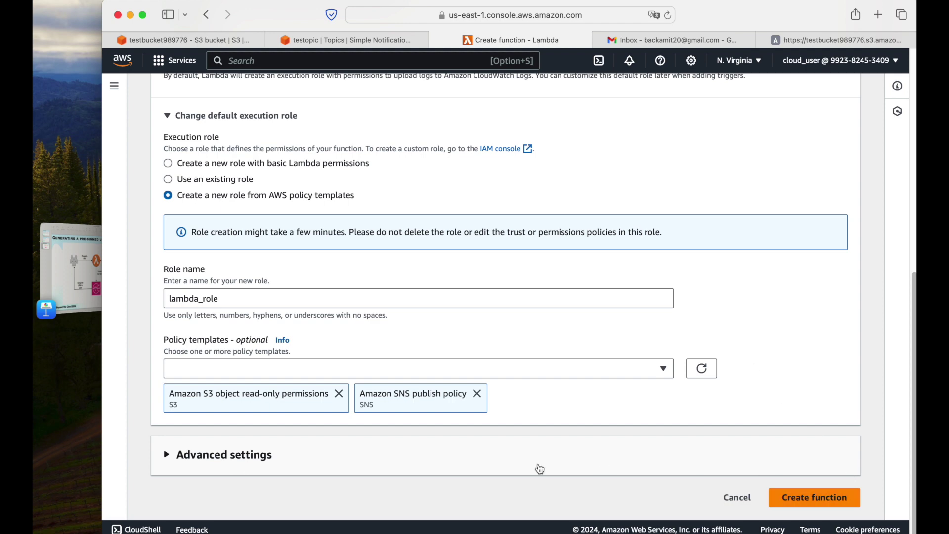
{"action": "scroll", "coordinate": [495, 464], "scroll_direction": "up", "scroll_amount": 10}
{"action": "scroll", "coordinate": [688, 366], "scroll_direction": "down", "scroll_amount": 10}
{"action": "left_click", "coordinate": [815, 502]}
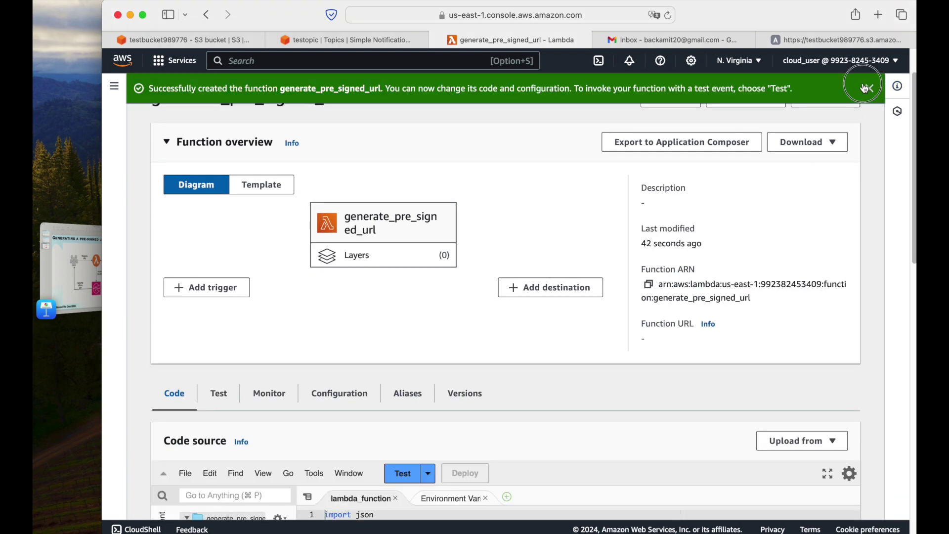
Dismiss the creation banner, review the lambda_handler code, and start a new test event.
{"action": "left_click", "coordinate": [870, 89]}
{"action": "scroll", "coordinate": [747, 255], "scroll_direction": "down", "scroll_amount": 8}
{"action": "scroll", "coordinate": [737, 255], "scroll_direction": "up", "scroll_amount": 3}
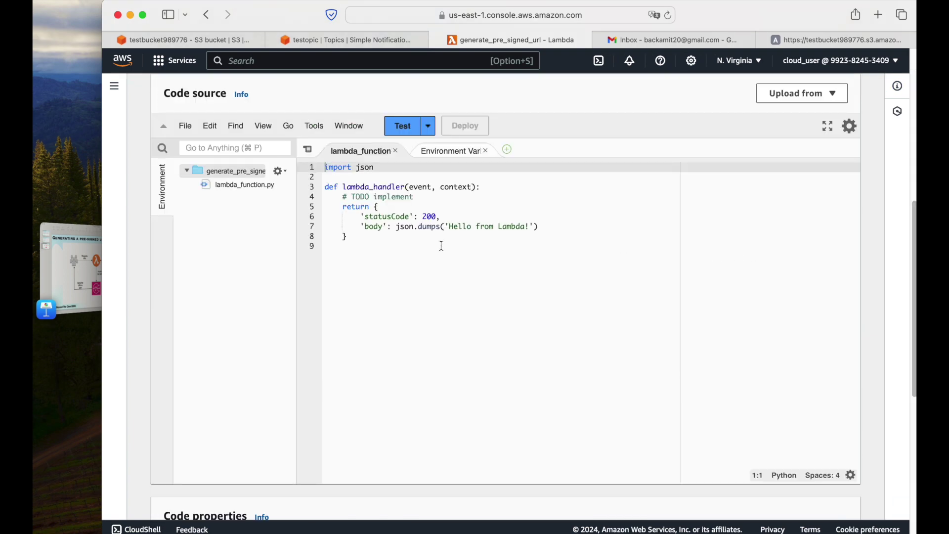
{"action": "double_click", "coordinate": [356, 191]}
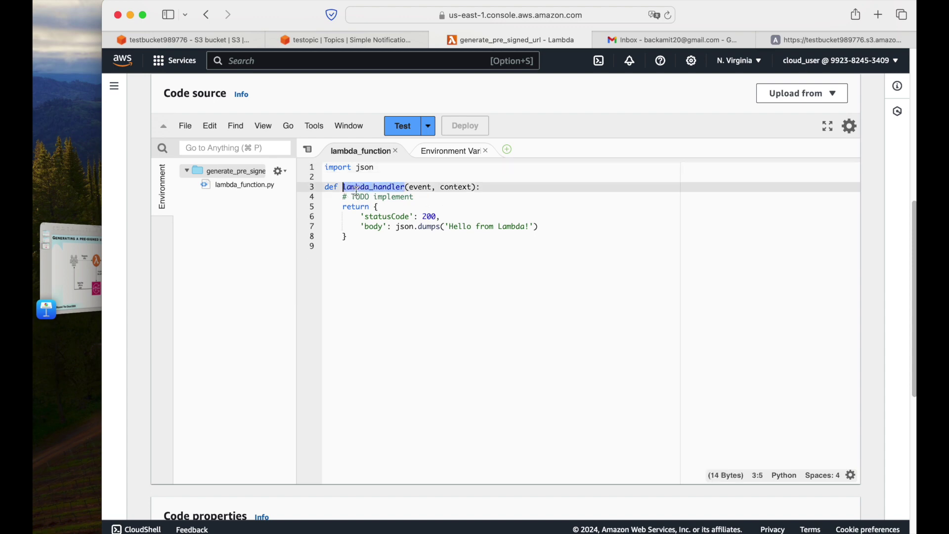
{"action": "left_click", "coordinate": [345, 208]}
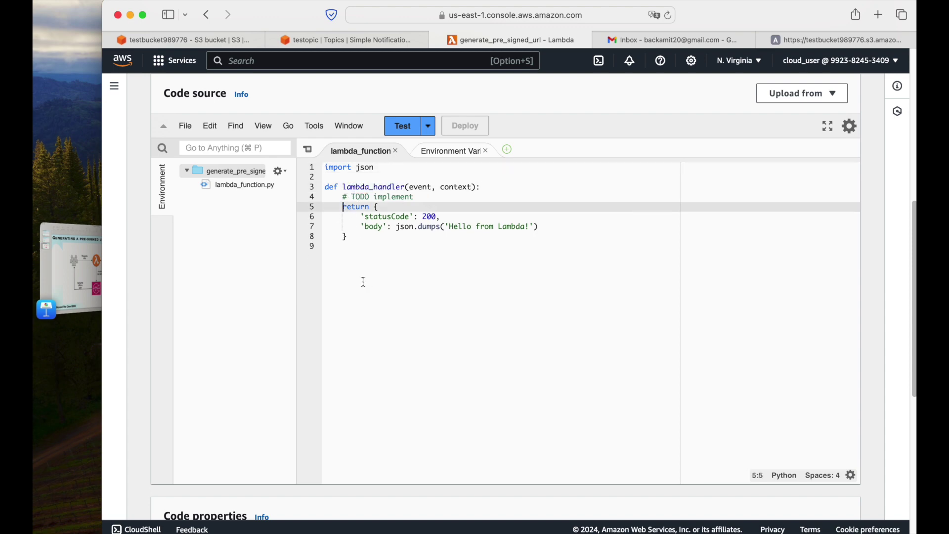
{"action": "left_click", "coordinate": [403, 126]}
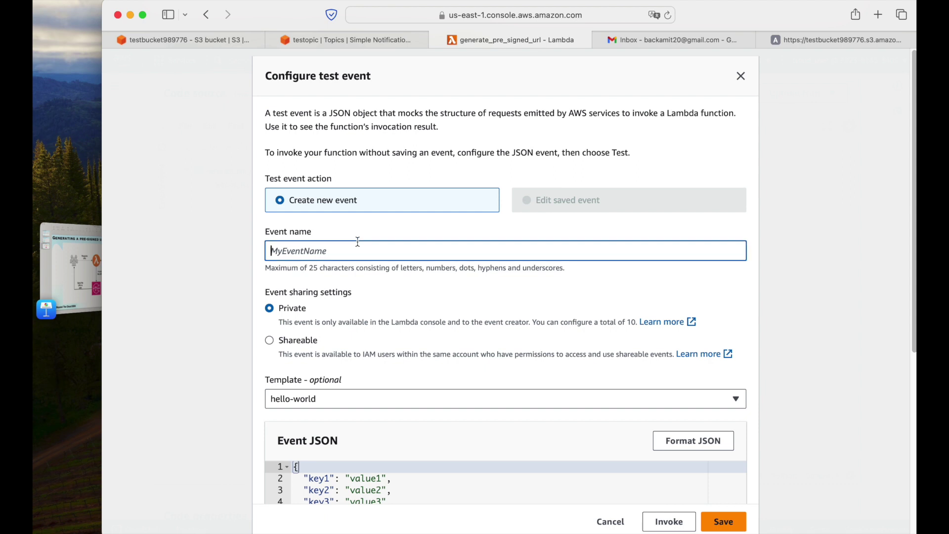
Save a test event named 'test' and run it, confirming the 'Hello from Lambda!' response.
{"action": "type", "text": "tes"}
{"action": "left_click", "coordinate": [714, 521]}
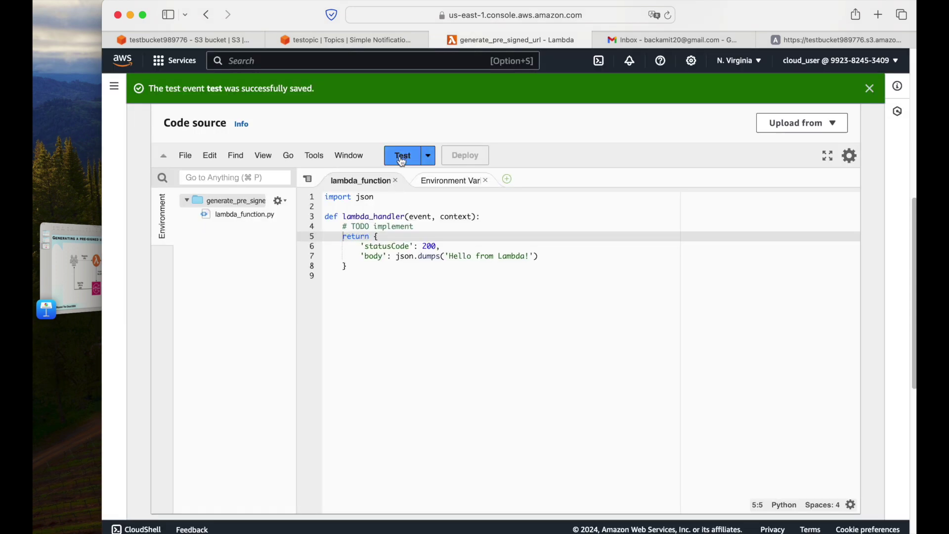
{"action": "left_click", "coordinate": [403, 155]}
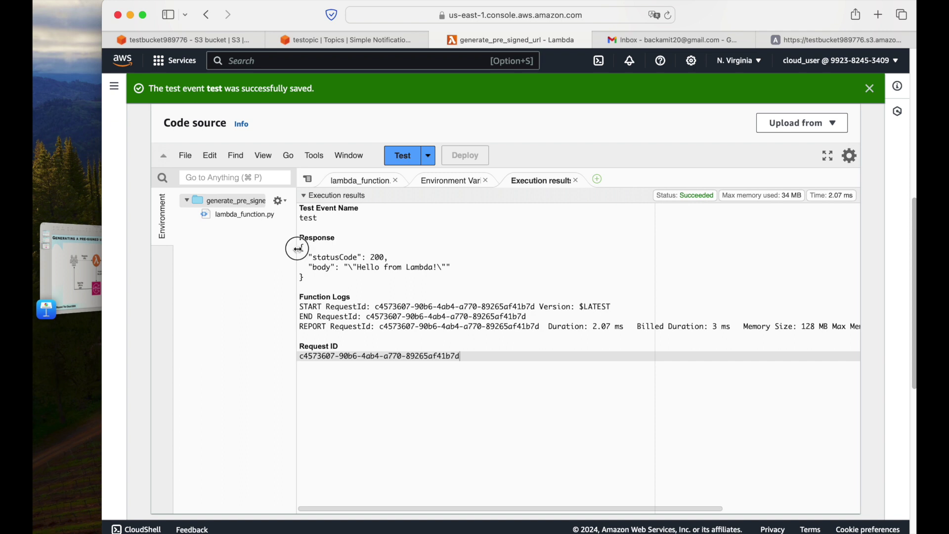
{"action": "left_click", "coordinate": [576, 181]}
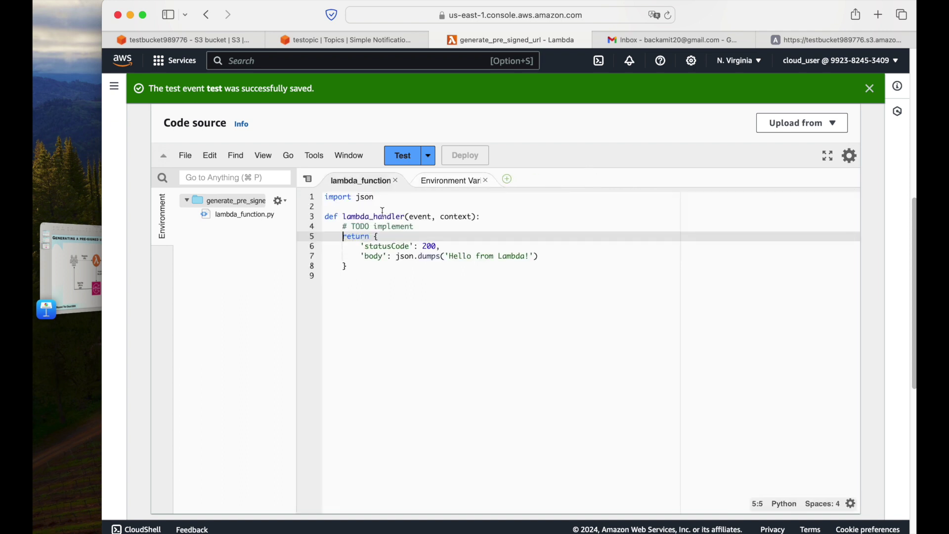
{"action": "left_click", "coordinate": [442, 229]}
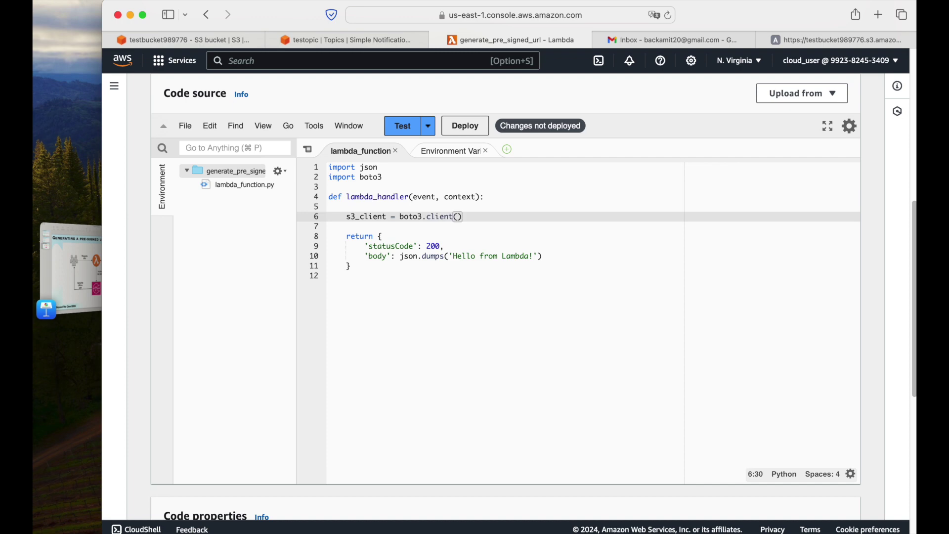
Write a generate_presigned_url function using an s3v4 boto3 client in eu-central-1 with 500-second expiry.
{"action": "type", "text": "'s3', config=boto3.session.Config(signature_version='s3v4', region_name='eu-central-1'))"}
{"action": "key", "text": "Return"}
{"action": "key", "text": "Return"}
{"action": "type", "text": "try:"}
{"action": "key", "text": "Return"}
{"action": "type", "text": "presigned_url = s3_client.generate_presigned_url('get_object',"}
{"action": "key", "text": "Return"}
{"action": "type", "text": "Params={'Bucket': bucket_name}, 'Key':object_key,"}
{"action": "key", "text": "Return"}
{"action": "type", "text": "Expiresin=500)"}
{"action": "key", "text": "Return"}
{"action": "type", "text": "return presigned_url"}
{"action": "key", "text": "Return"}
{"action": "type", "text": "except Exception as ex: print(ex)def generate_presigned_url(bucket_name, object_key, expiration_time = 3600)"}
In the handler, set bucket 'testbucket989776' and key 'happy_birthday.png' and call generate_presigned_url.
{"action": "left_click", "coordinate": [183, 39]}
{"action": "double_click", "coordinate": [201, 110]}
{"action": "left_click", "coordinate": [512, 39]}
{"action": "type", "text": "bucket_name = 'testbucket989776' object_key = 'happy_birthday.png' presigned_url = generate_presigned_url(bucket_name, object_key) if presigned_url: print('presigned url is: ' + presigned_url) else: print('failed to generate presigned url')"}
Copy the SNS topic ARN and add a send_presigned_url function that publishes to it.
{"action": "left_click", "coordinate": [346, 40]}
{"action": "left_click_drag", "start_coordinate": [314, 239], "coordinate": [409, 258]}
{"action": "key", "text": "cmd+c"}
{"action": "left_click", "coordinate": [512, 40]}
{"action": "type", "text": "def send_presigned_url(pre_signed_url): message = {\"foo\": \"bar\"} client = boto3.client('sns') response = client.publish( TargetArn='arn:aws:sns:us-east-1:992382453409:testopic', Message=json.dumps({'default': json.dumps(pre_signed_url)}), Subject='a short subject for your message', MessageStructure='json' )"}
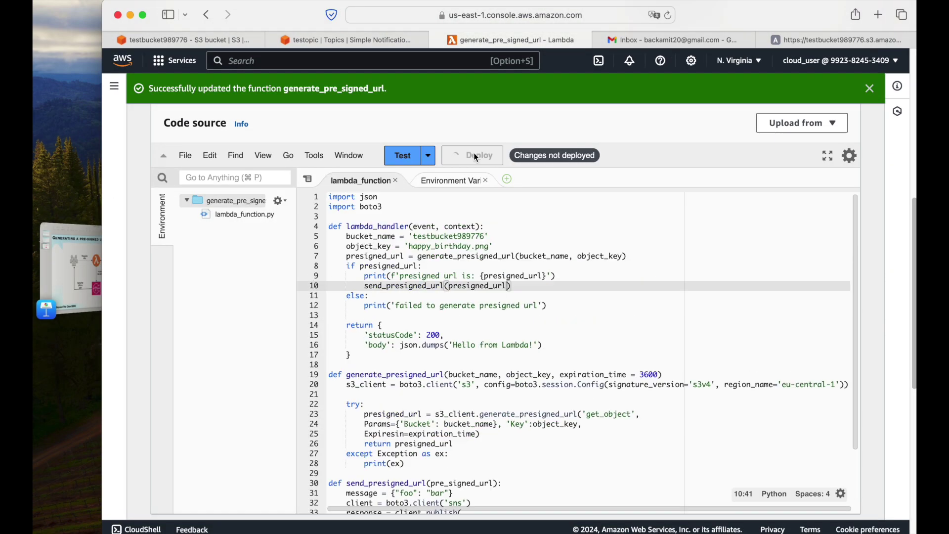
{"action": "scroll", "coordinate": [517, 272], "scroll_direction": "down", "scroll_amount": 1}
{"action": "scroll", "coordinate": [516, 262], "scroll_direction": "up", "scroll_amount": 1}
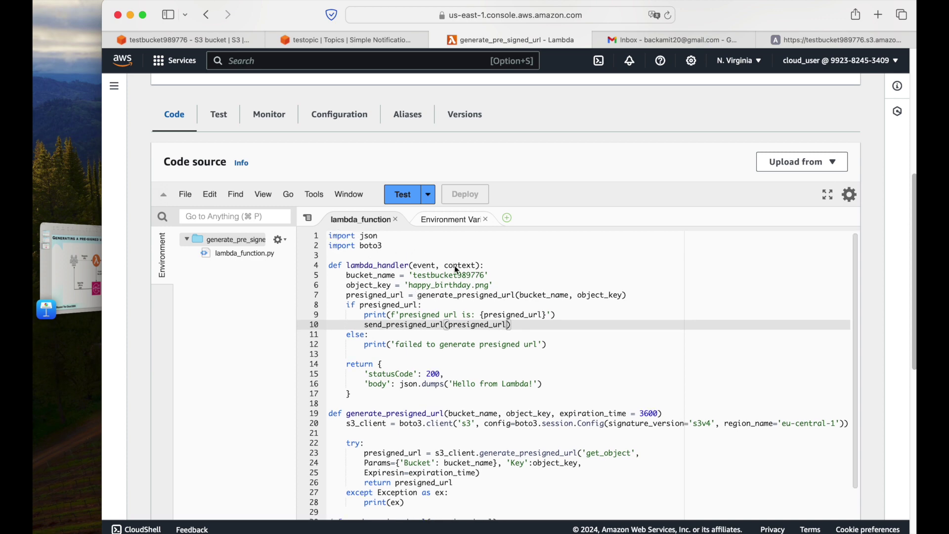
{"action": "scroll", "coordinate": [593, 235], "scroll_direction": "up", "scroll_amount": 6}
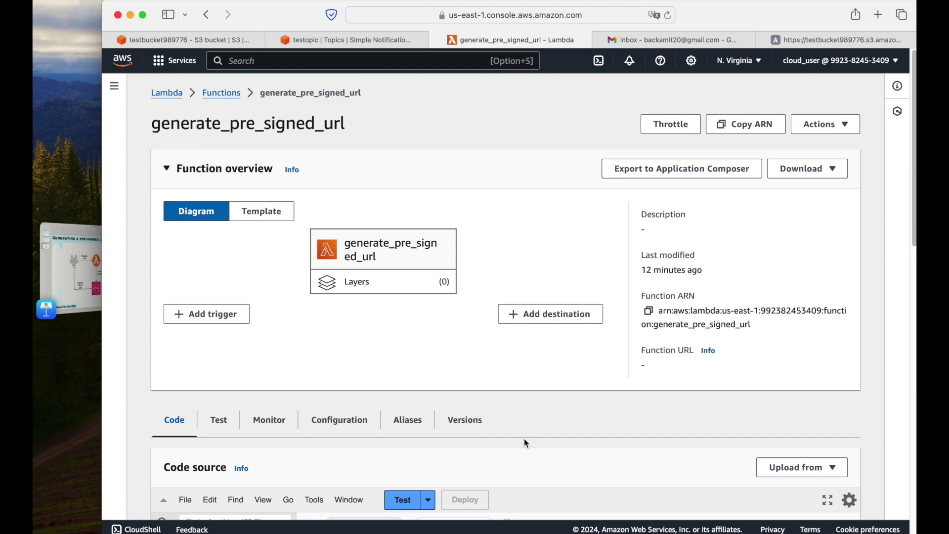
{"action": "scroll", "coordinate": [544, 383], "scroll_direction": "down", "scroll_amount": 5}
{"action": "scroll", "coordinate": [544, 383], "scroll_direction": "up", "scroll_amount": 3}
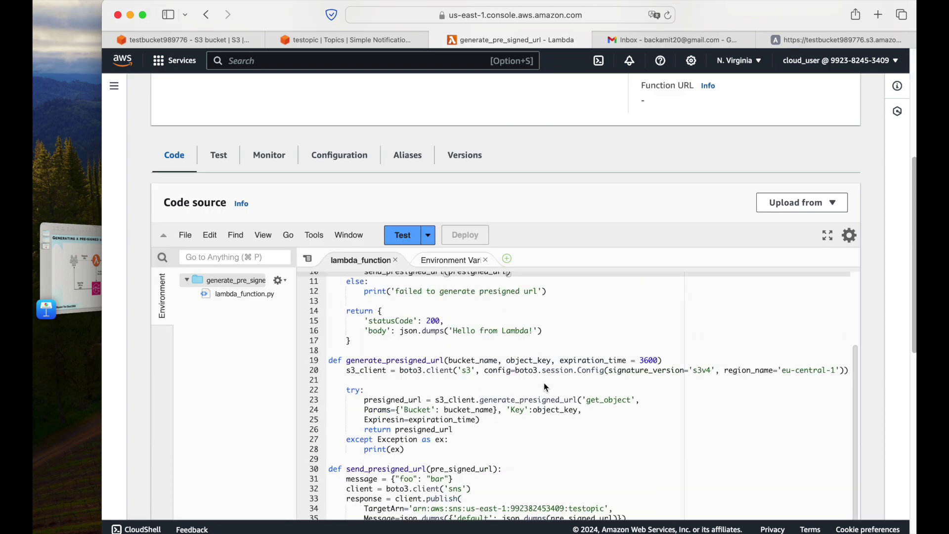
{"action": "scroll", "coordinate": [544, 382], "scroll_direction": "up", "scroll_amount": 2}
{"action": "scroll", "coordinate": [883, 293], "scroll_direction": "down", "scroll_amount": 2}
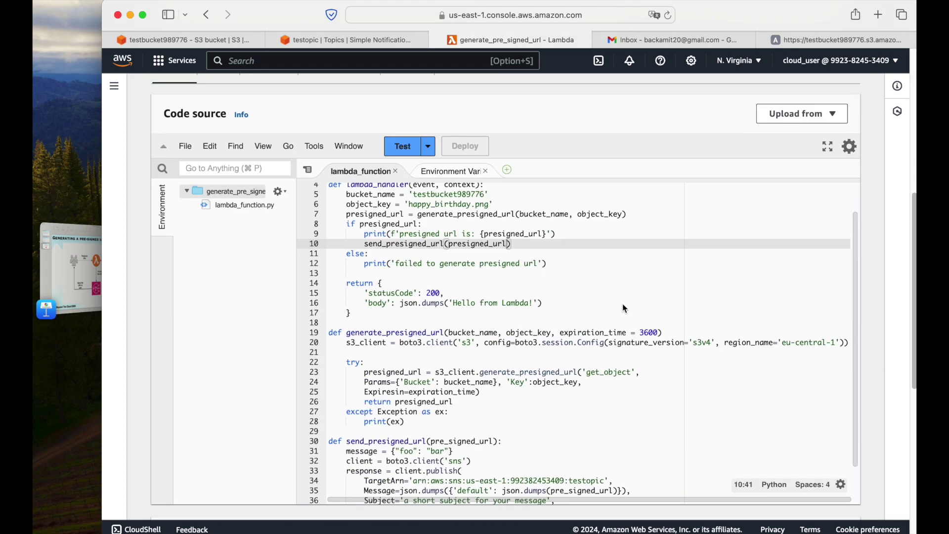
{"action": "scroll", "coordinate": [625, 308], "scroll_direction": "up", "scroll_amount": 1}
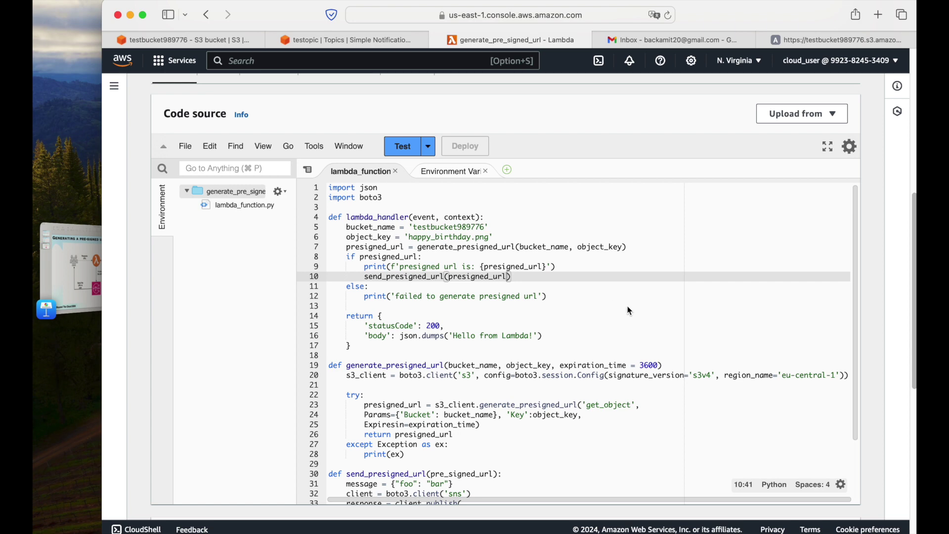
{"action": "left_click", "coordinate": [376, 191]}
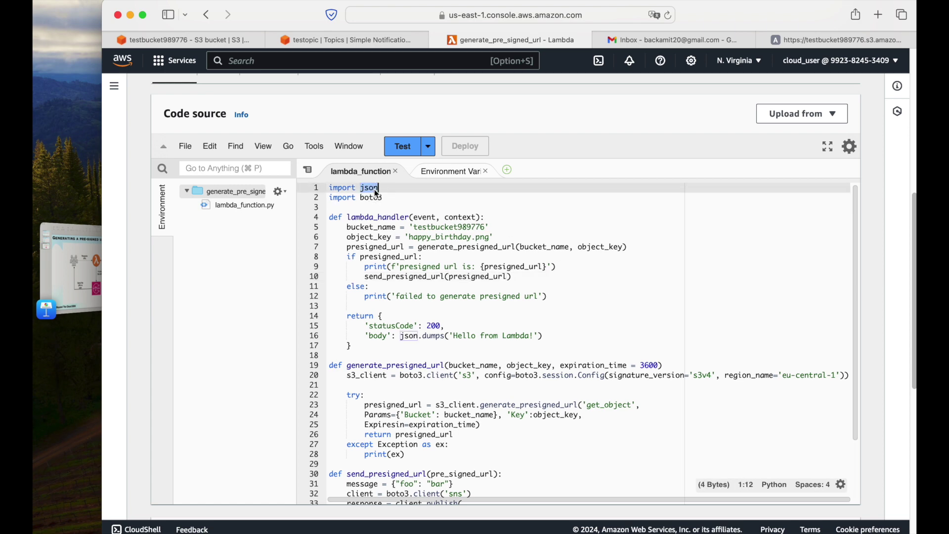
{"action": "double_click", "coordinate": [372, 198]}
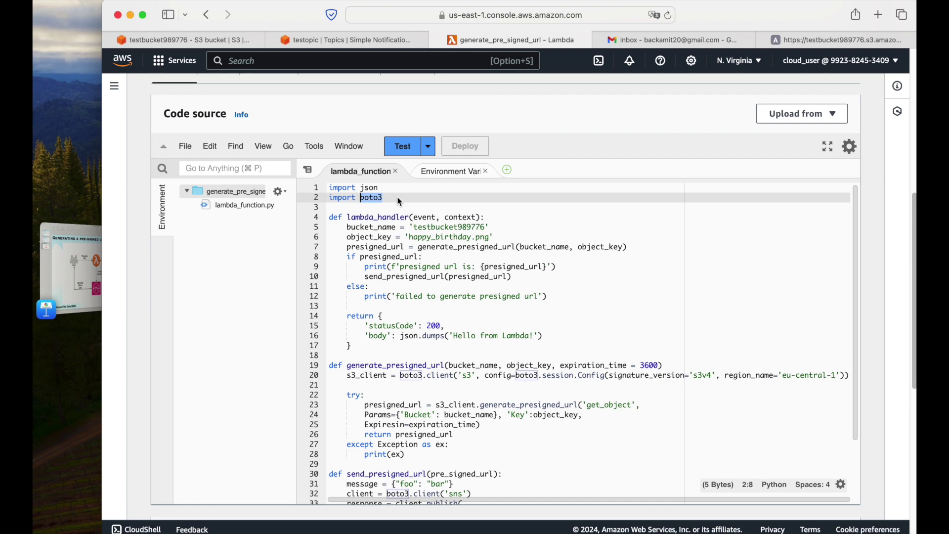
{"action": "double_click", "coordinate": [369, 218]}
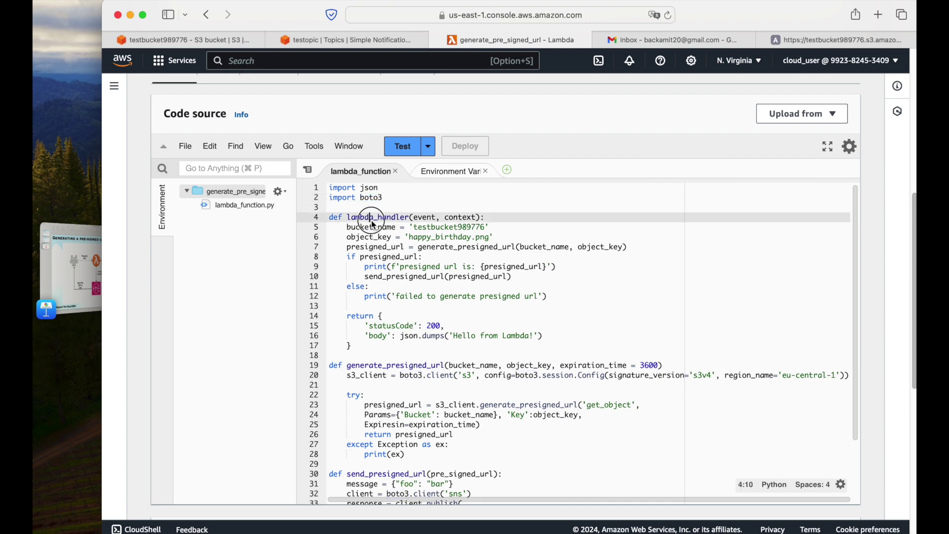
{"action": "double_click", "coordinate": [371, 229]}
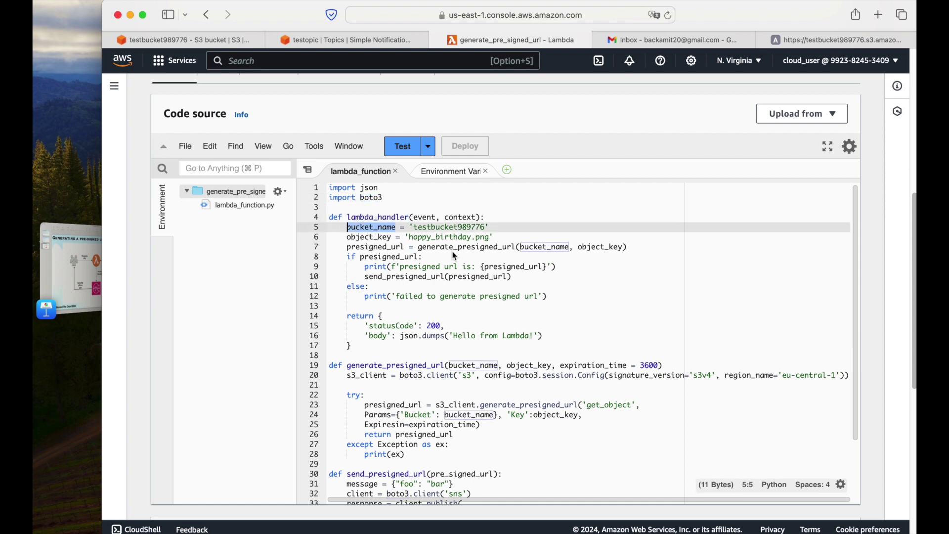
{"action": "left_click_drag", "start_coordinate": [493, 228], "coordinate": [350, 232]}
{"action": "left_click_drag", "start_coordinate": [507, 238], "coordinate": [363, 242]}
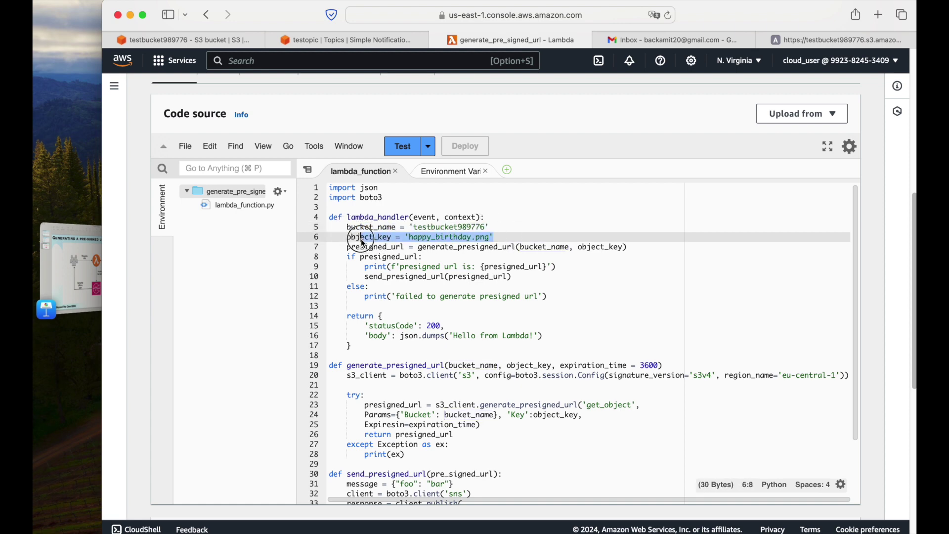
{"action": "left_click", "coordinate": [435, 237]}
{"action": "left_click", "coordinate": [518, 235]}
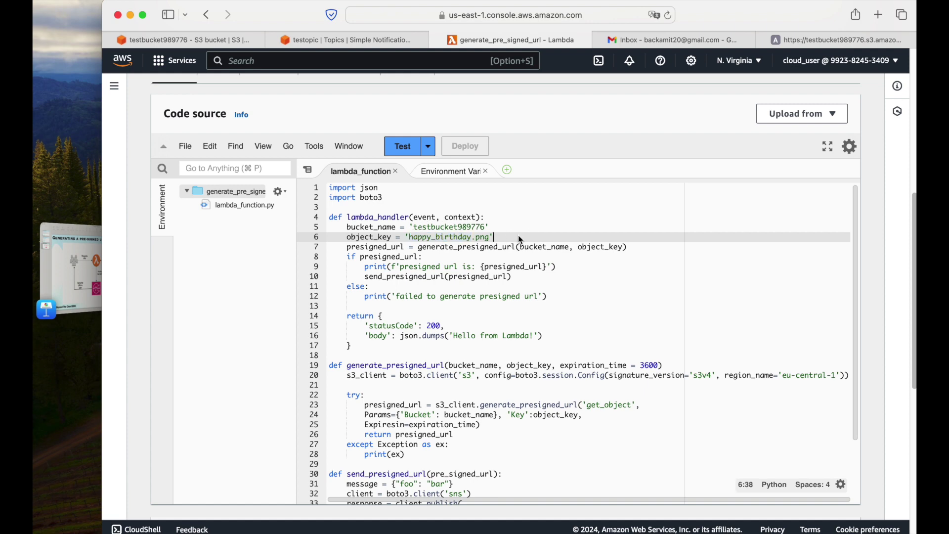
{"action": "double_click", "coordinate": [472, 247]}
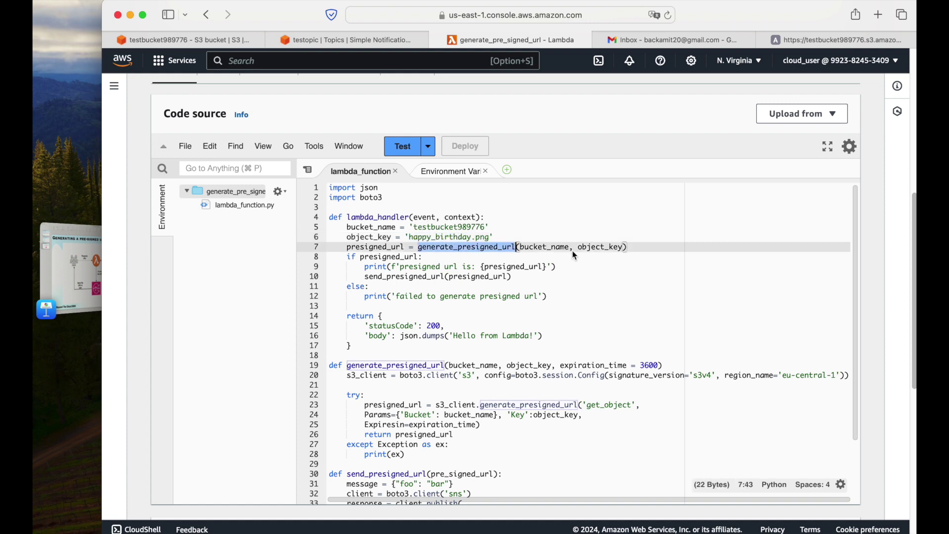
{"action": "double_click", "coordinate": [557, 247]}
{"action": "double_click", "coordinate": [608, 248]}
{"action": "scroll", "coordinate": [478, 309], "scroll_direction": "down", "scroll_amount": 2}
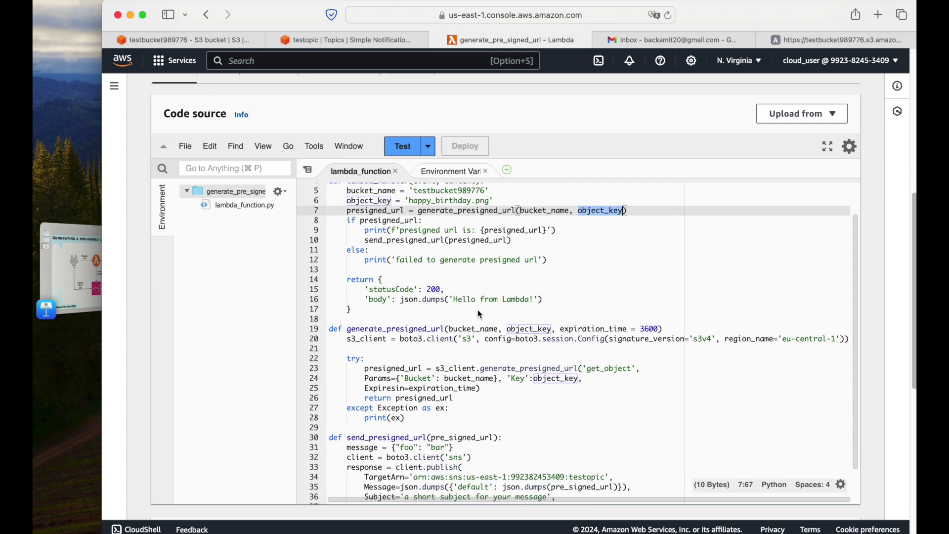